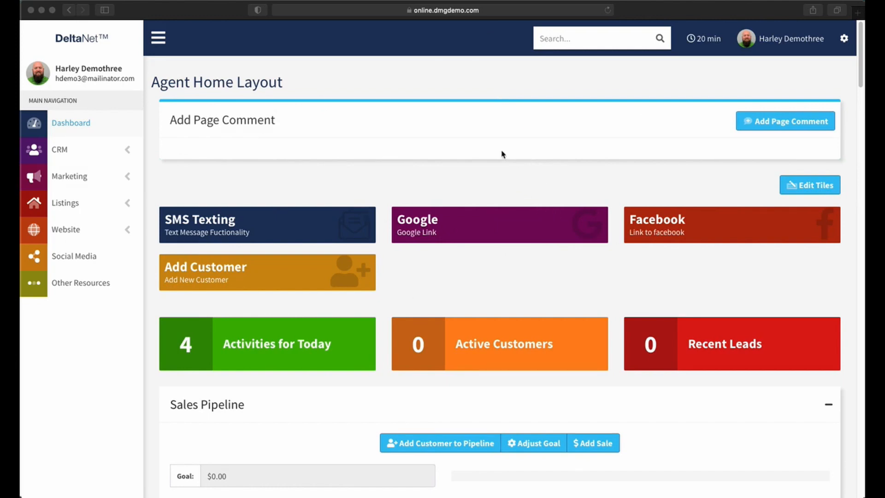
Open the Social Media Posting Tool, view the LinkedIn sign-in page and return to the tool.
left_click(72, 259)
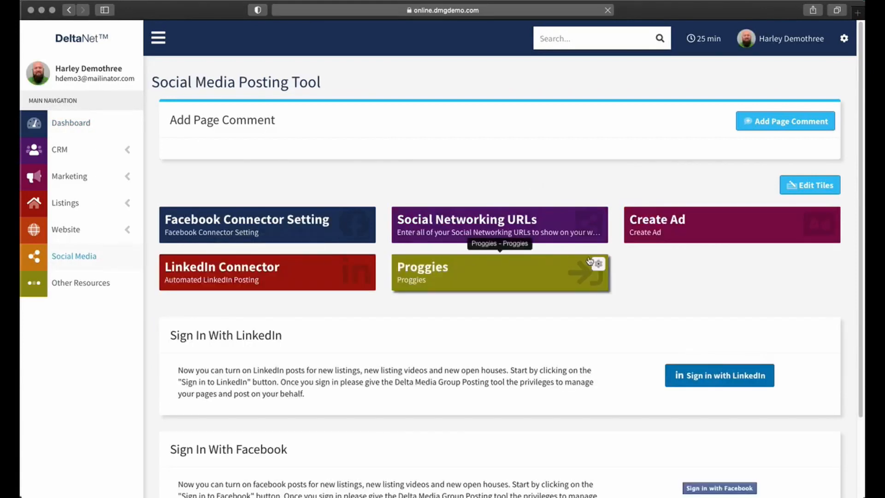
scroll(548, 253, "down", 3)
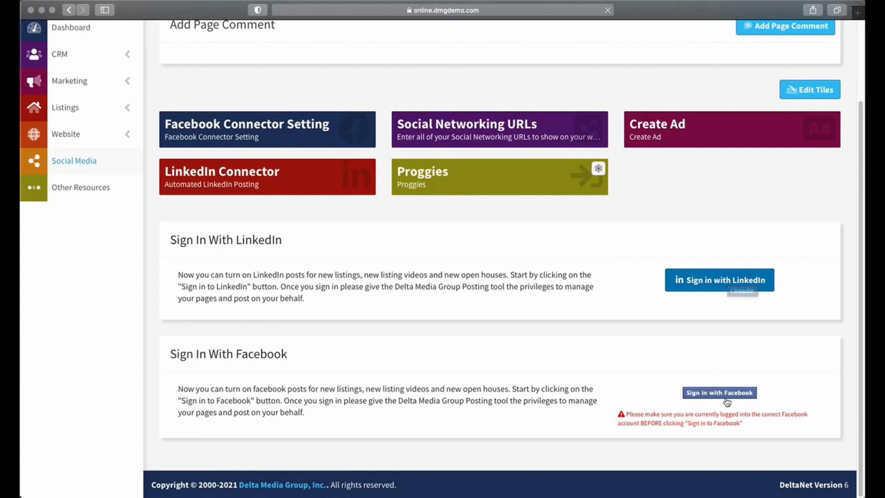
left_click(724, 284)
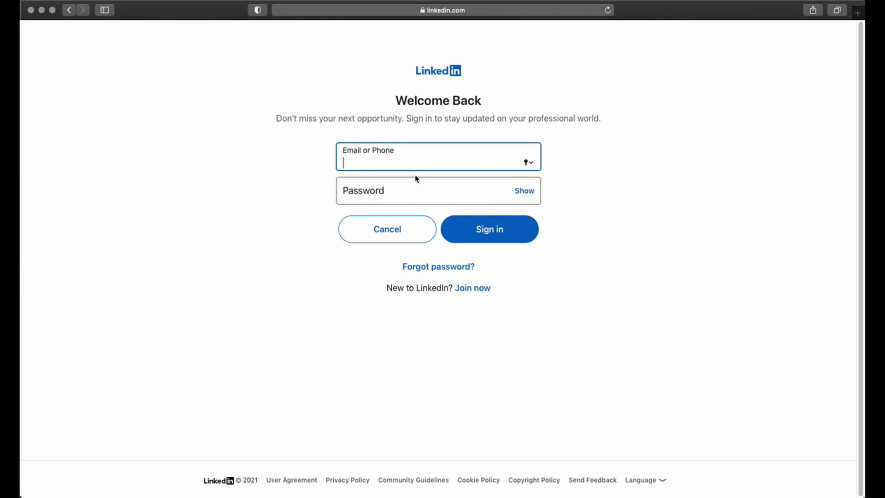
left_click(69, 10)
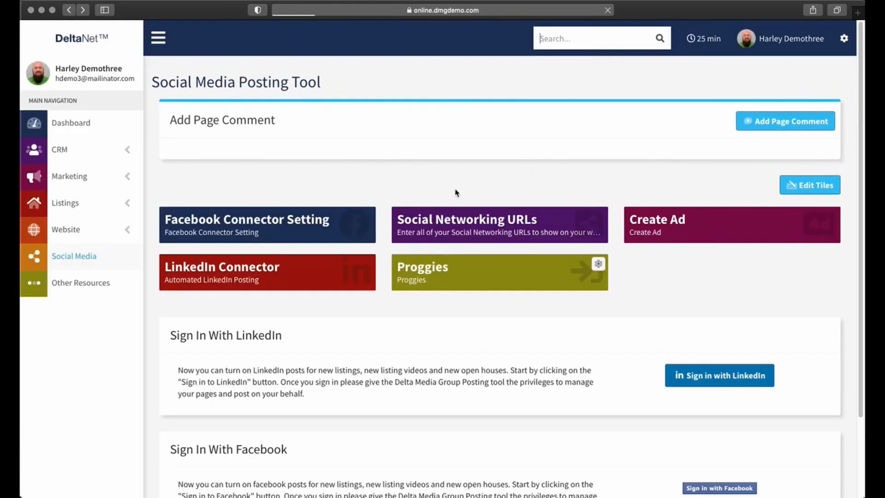
View the Facebook login window for connecting the posting tool, and close it without signing in.
scroll(600, 211, "down", 3)
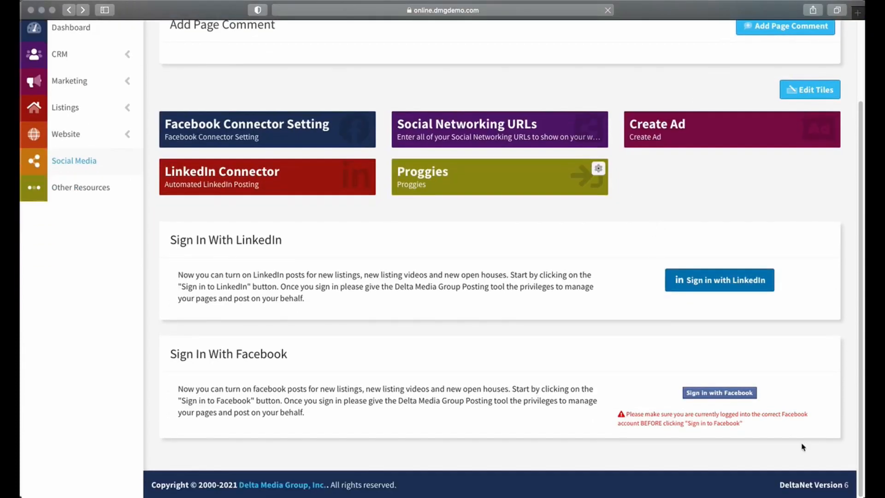
left_click(718, 396)
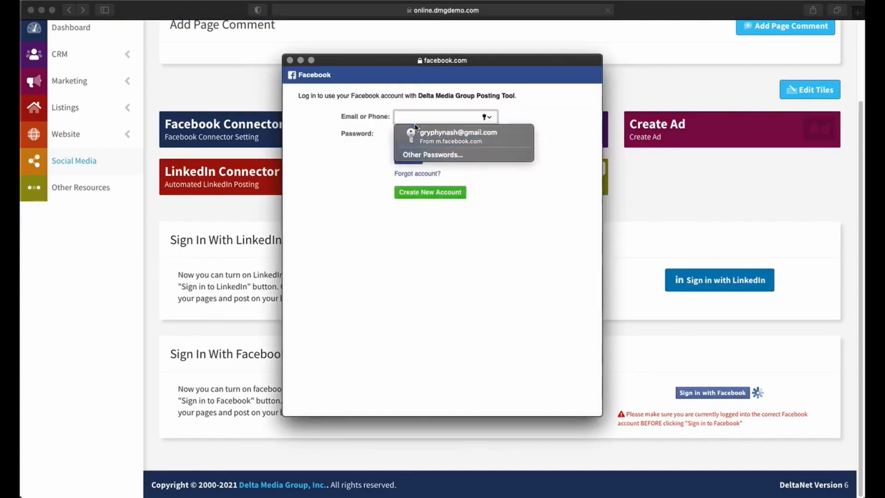
left_click(318, 140)
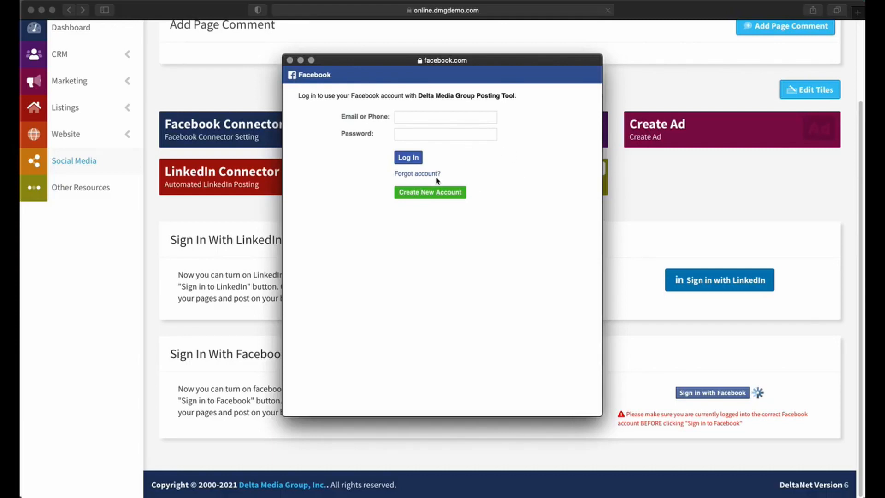
left_click(290, 60)
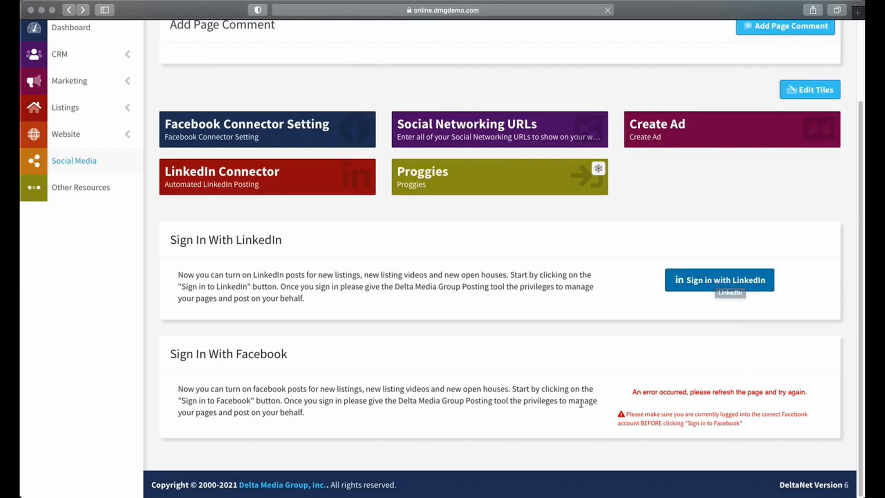
Search for the other demo agent by first name, authenticate as that agent and open their Social Media Posting Tool.
scroll(327, 365, "up", 3)
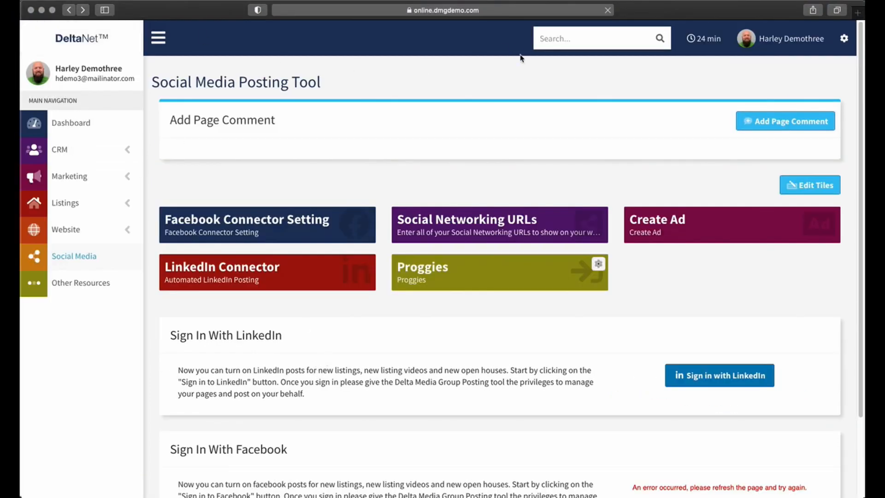
type("harley")
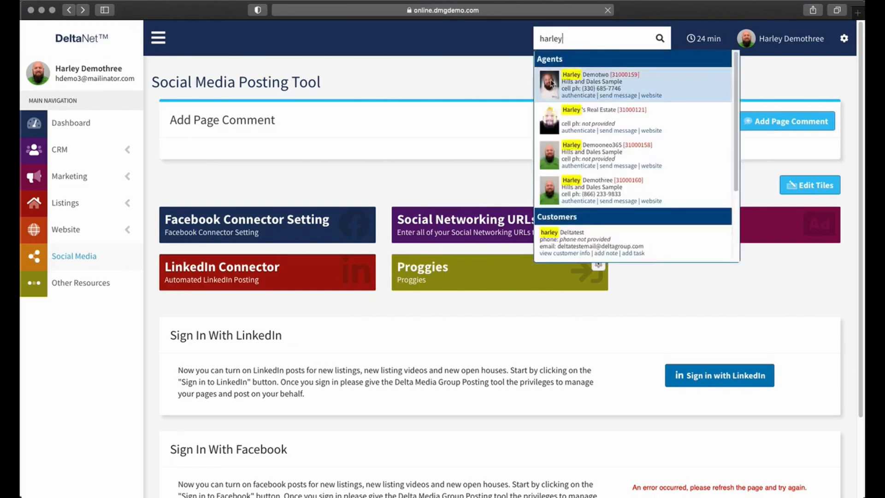
left_click(580, 96)
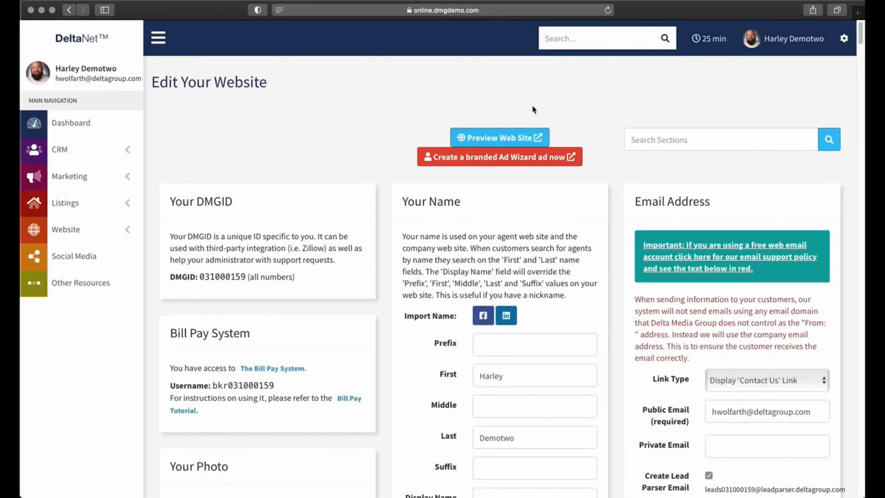
left_click(78, 259)
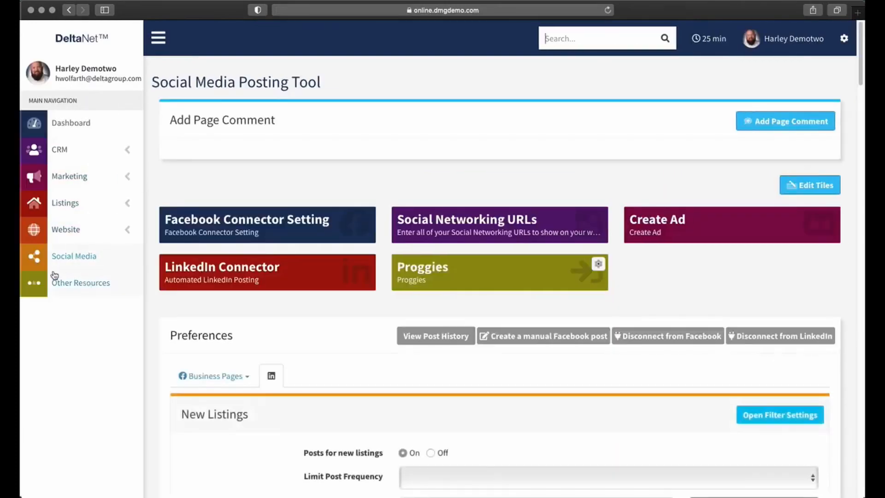
Display the posting preferences for the DeltaWolf Business Page on Facebook.
scroll(599, 281, "down", 5)
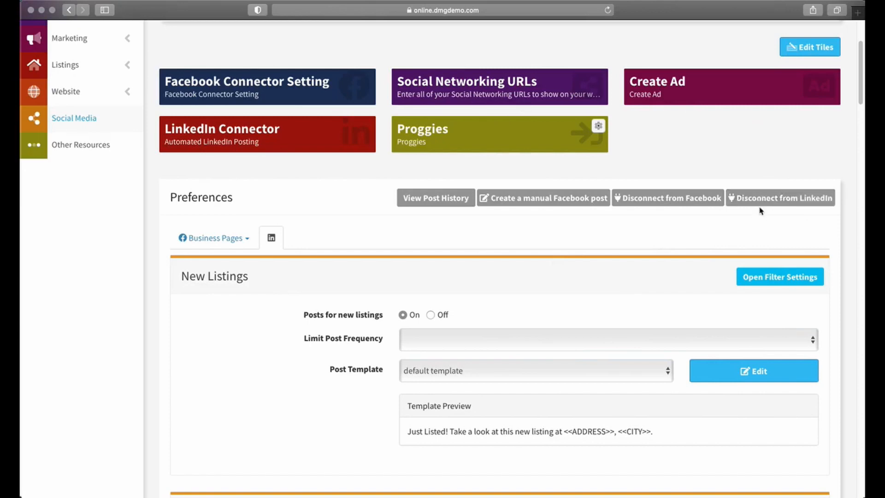
scroll(321, 224, "down", 1)
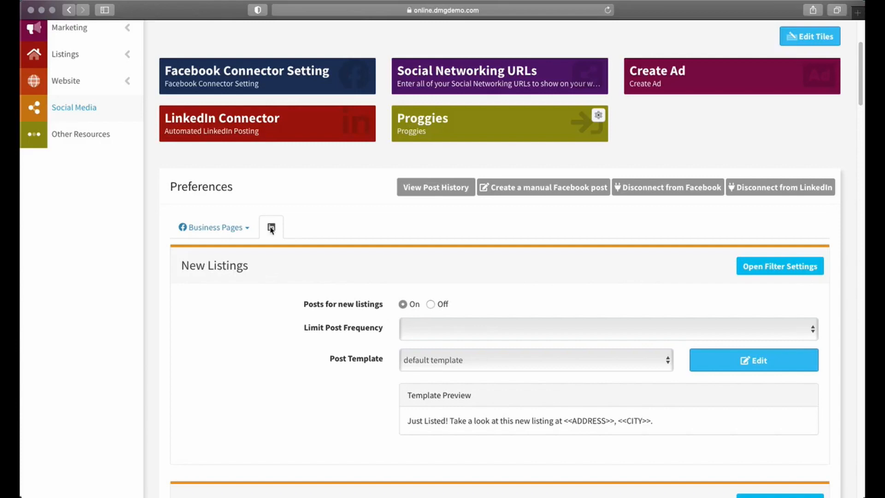
left_click(234, 233)
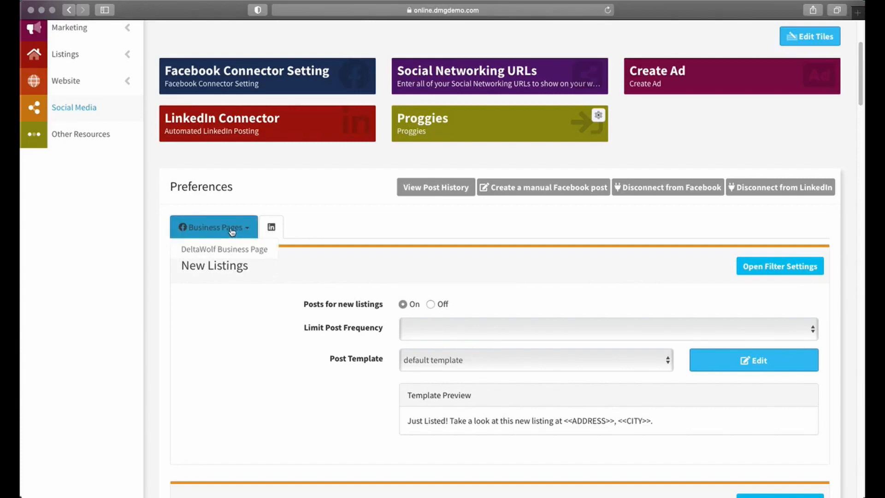
left_click(236, 230)
left_click(220, 228)
left_click(223, 249)
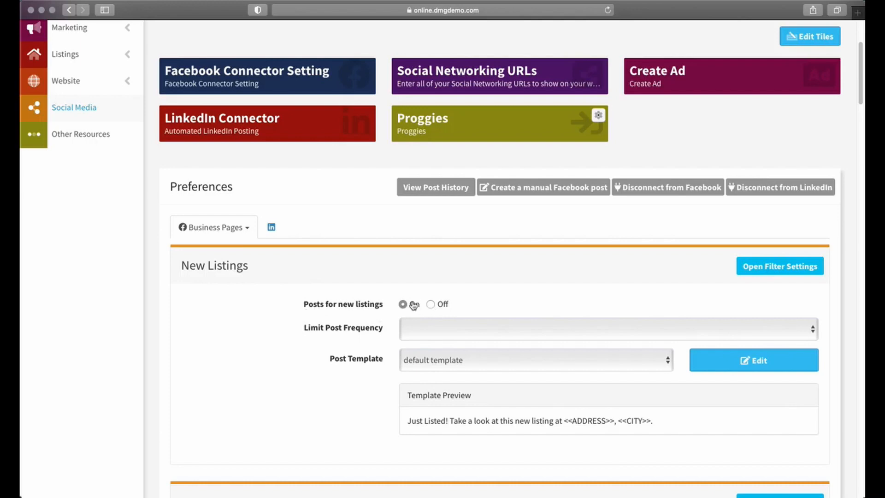
Turn automatic posts for new listings off and back on for the Facebook business page.
left_click(430, 304)
scroll(217, 275, "down", 6)
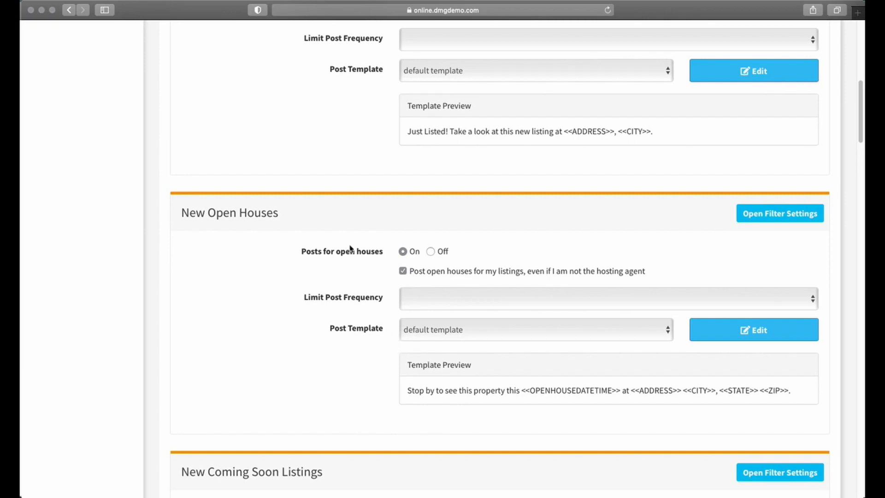
scroll(399, 306, "up", 6)
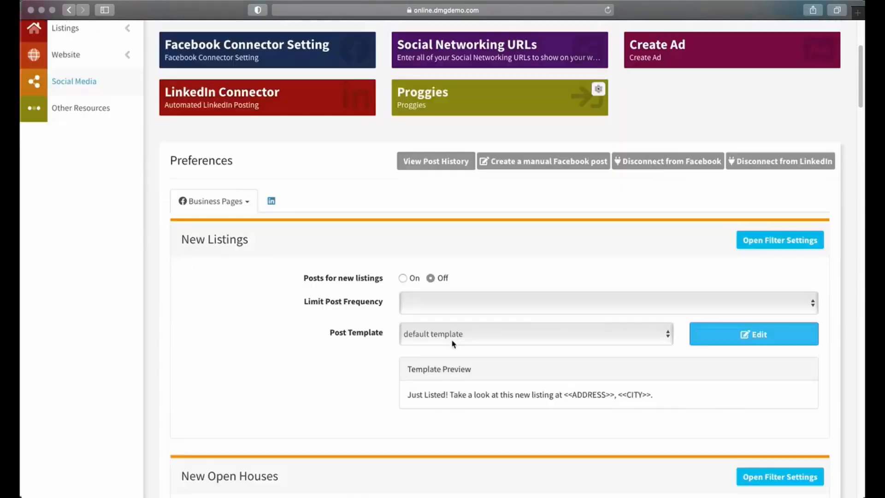
scroll(453, 343, "down", 2)
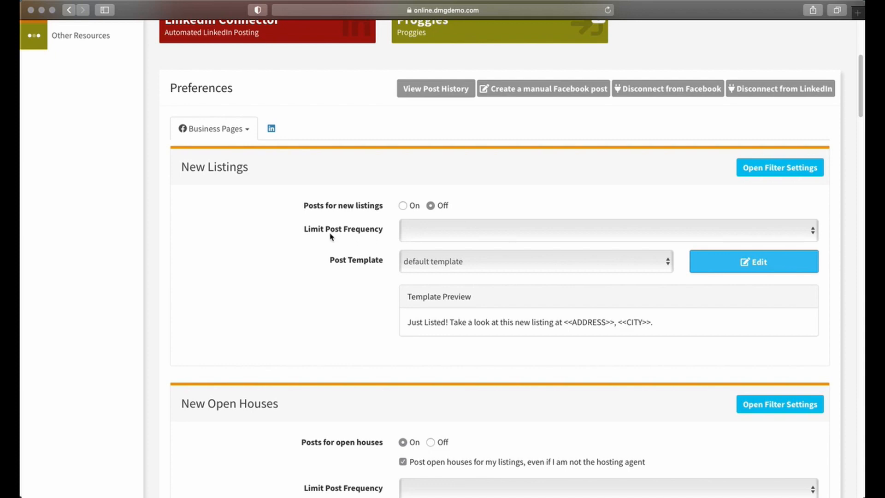
left_click(403, 206)
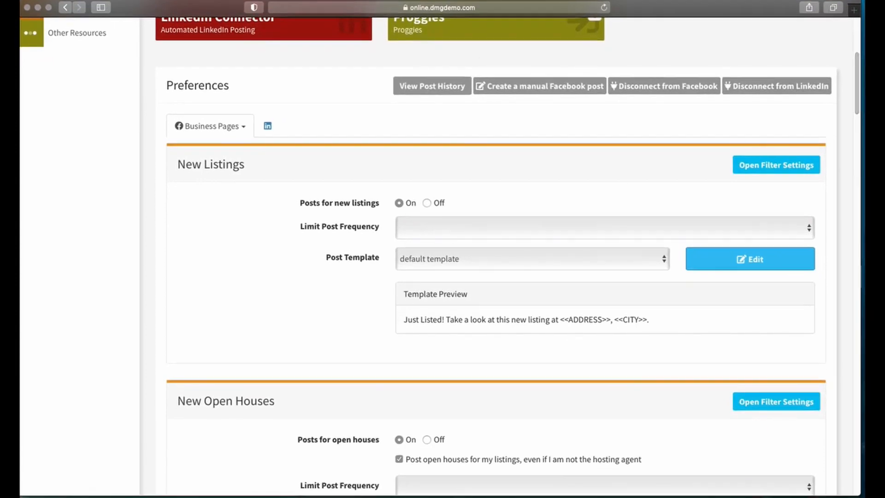
Review the posting categories in the preferences, from New Listings through Blog Articles and Customer Reviews to Market Watch.
left_click(649, 9)
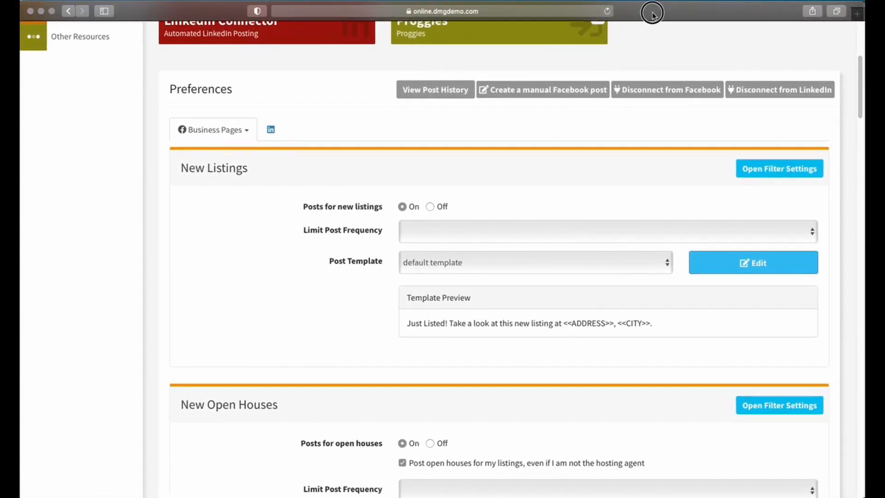
scroll(407, 318, "down", 6)
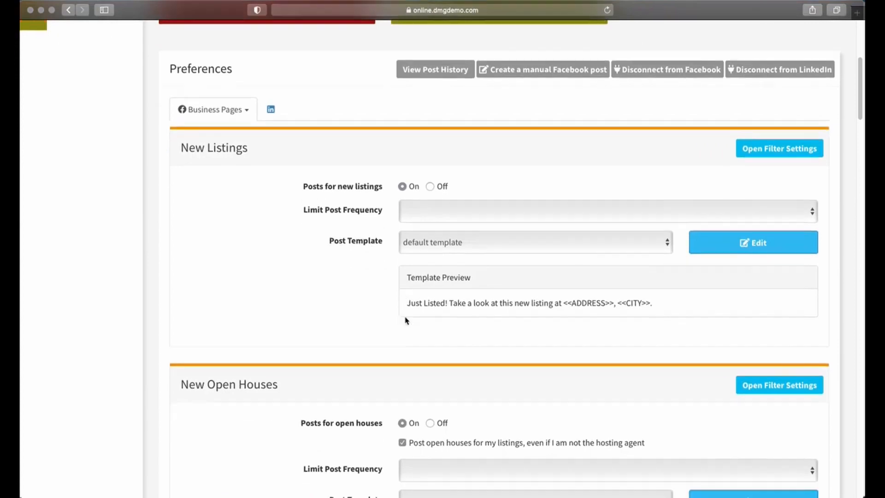
scroll(415, 277, "down", 9)
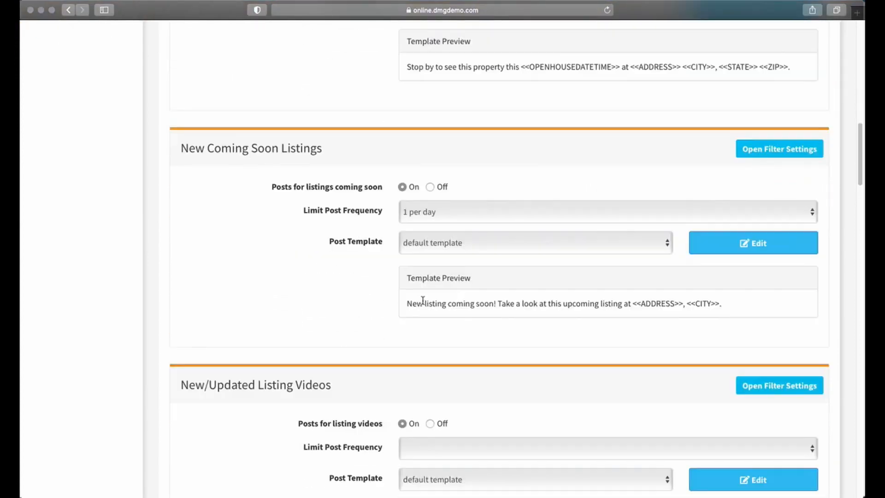
scroll(423, 306, "down", 20)
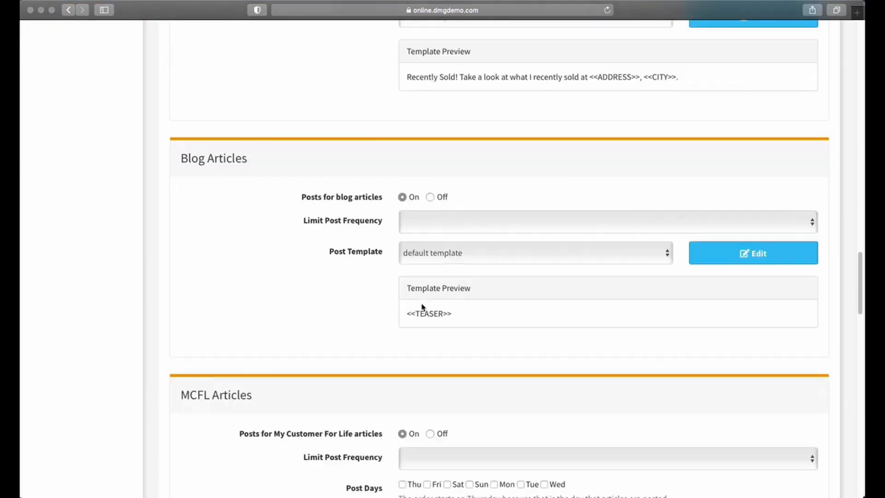
scroll(422, 306, "down", 2)
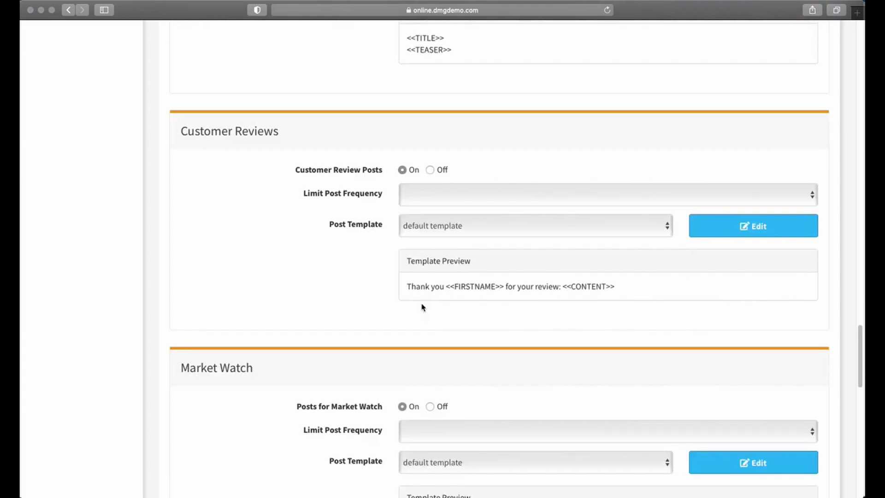
scroll(422, 307, "up", 20)
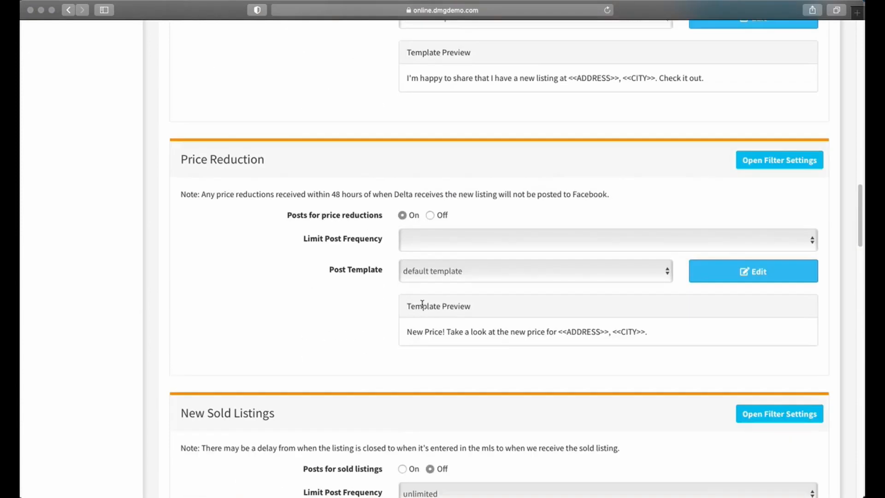
scroll(423, 307, "up", 13)
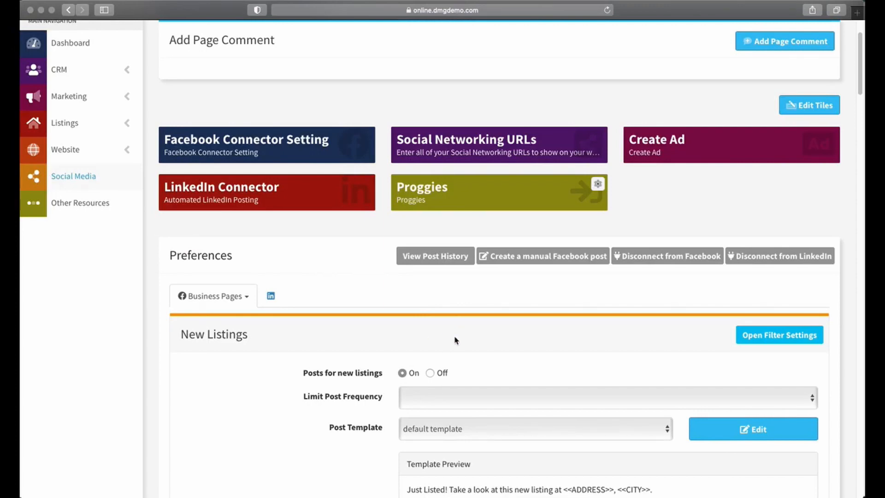
In the New Listings filter settings, replace the Stark county location with the city of Canton, Ohio.
scroll(456, 340, "down", 5)
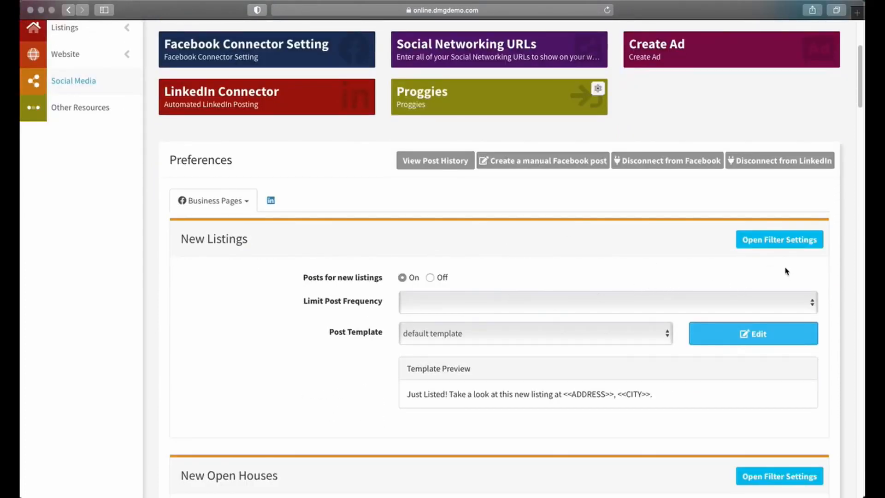
left_click(783, 242)
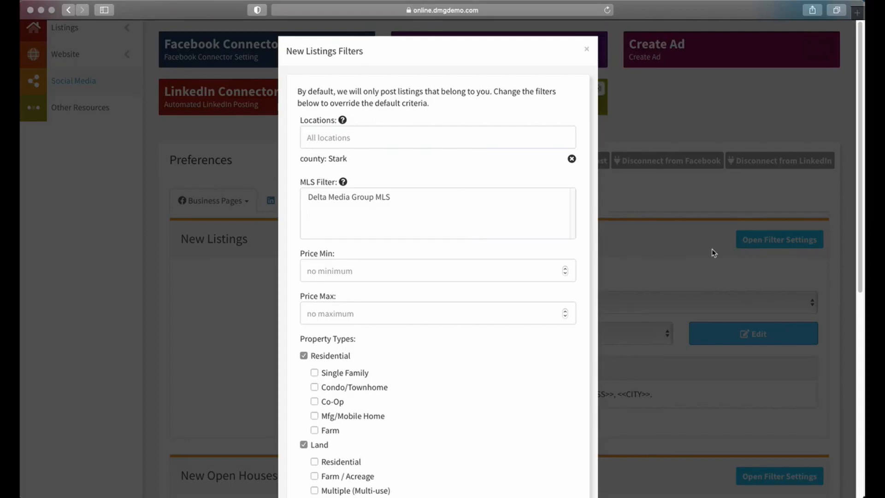
left_click(335, 141)
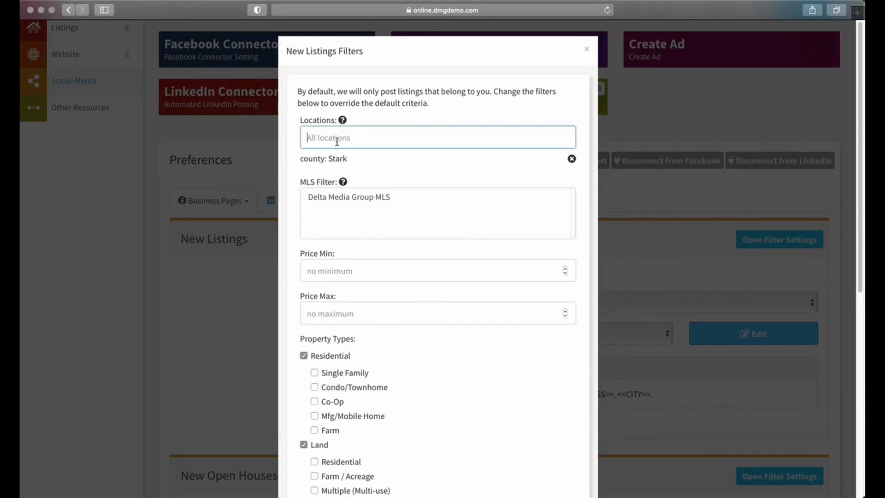
type("canton")
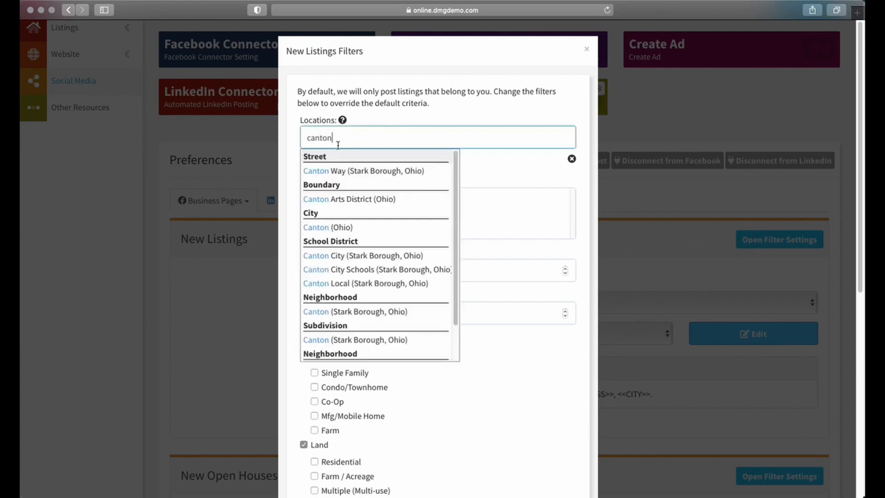
left_click(344, 226)
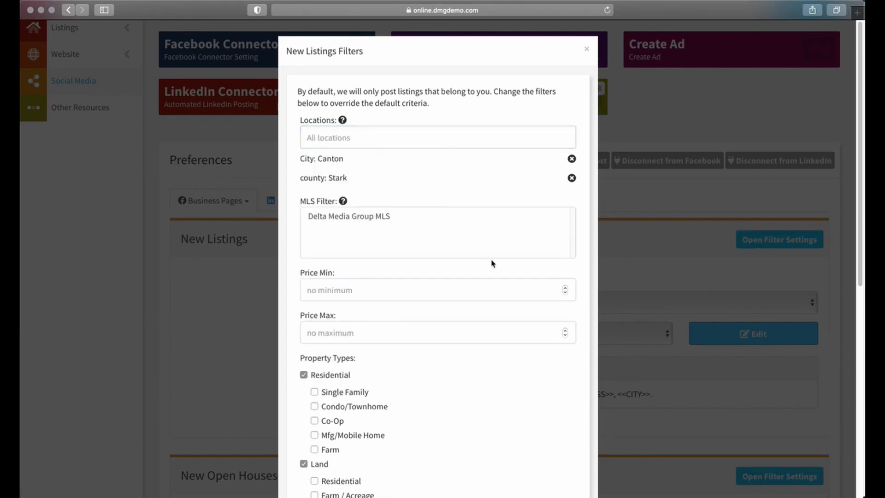
left_click(572, 178)
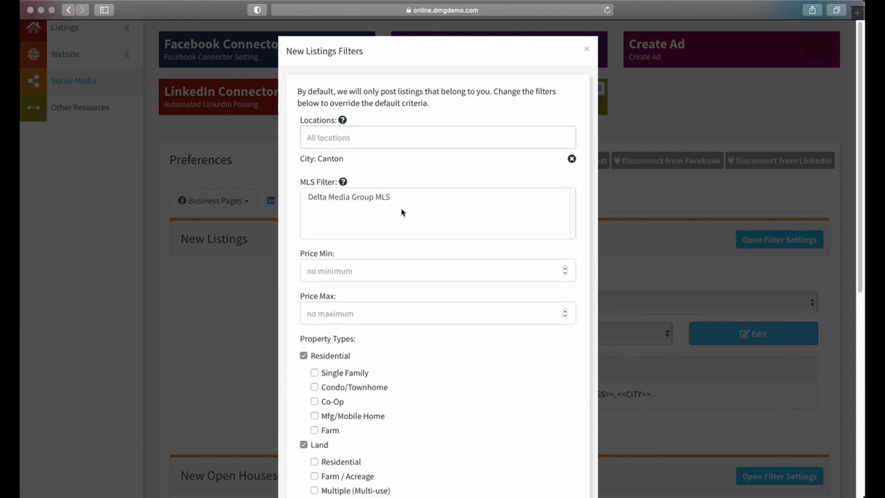
Add the city of Akron, Ohio, as another location in the New Listings filters.
left_click(348, 136)
type("a")
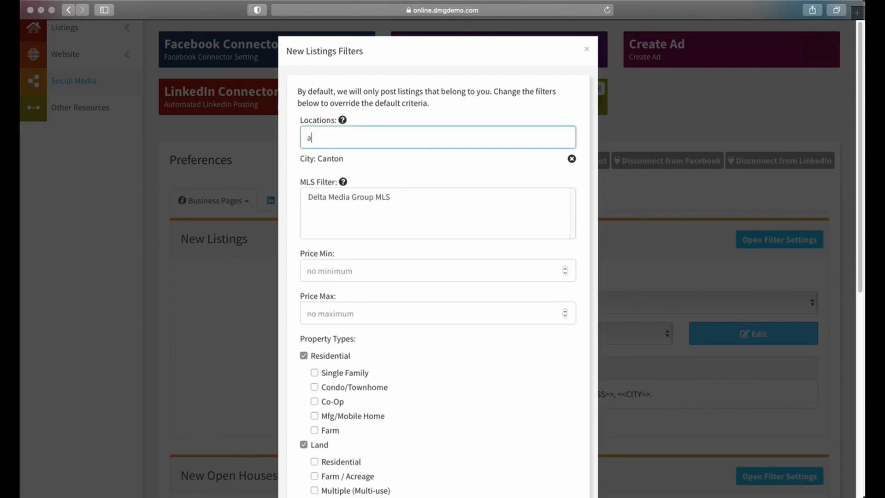
type("kron")
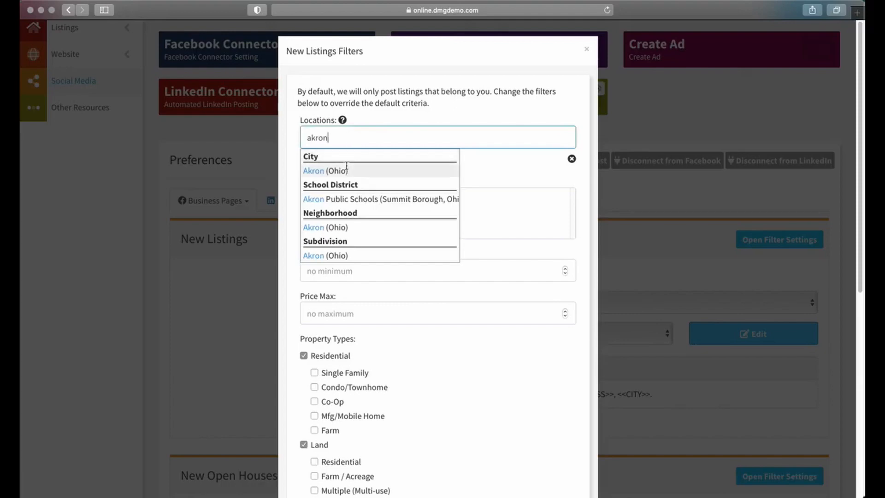
left_click(346, 170)
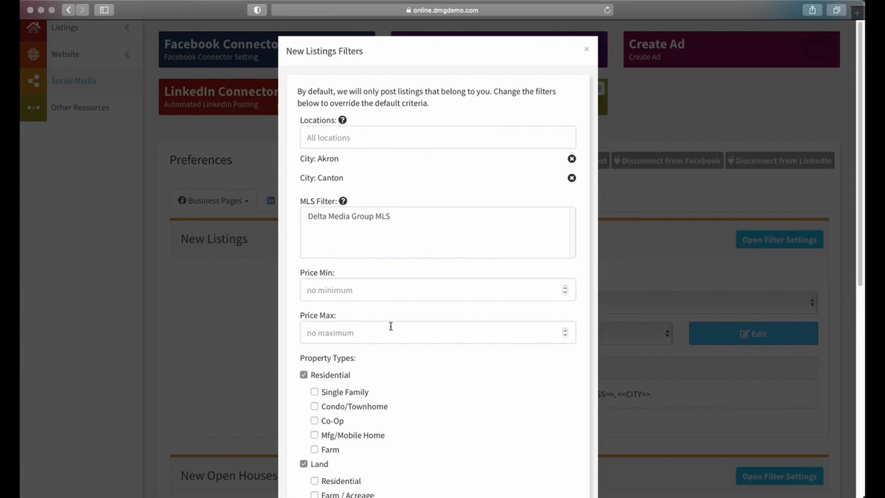
Look through the property types and search the Agents / Offices filter for an agent's first name and for "hill".
scroll(389, 326, "down", 3)
scroll(326, 240, "down", 5)
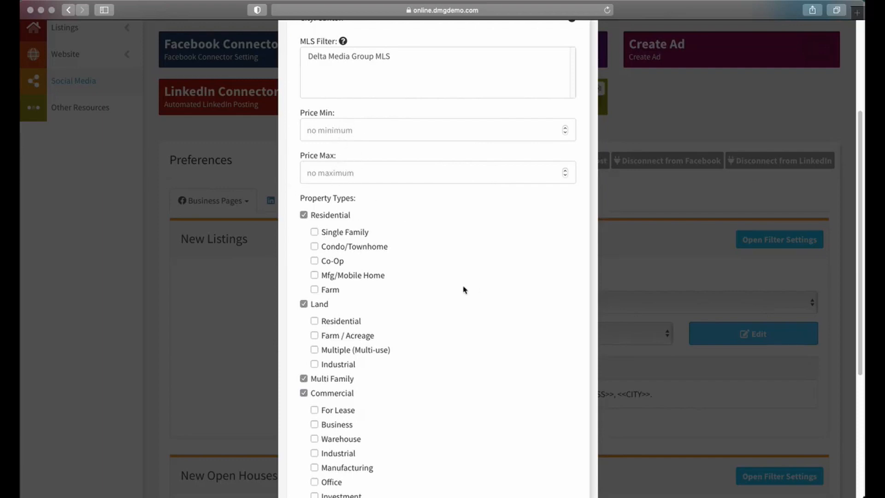
scroll(461, 292, "down", 3)
scroll(304, 330, "down", 3)
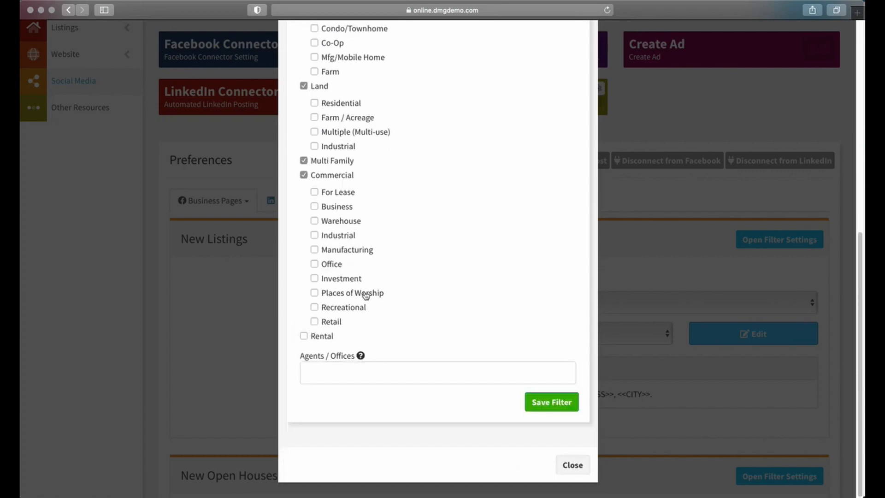
left_click(336, 374)
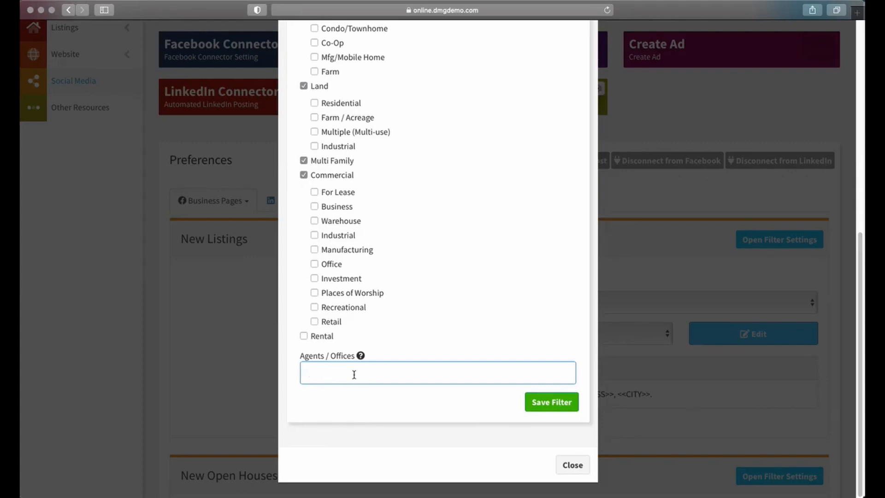
mouse_move(363, 359)
type("josh")
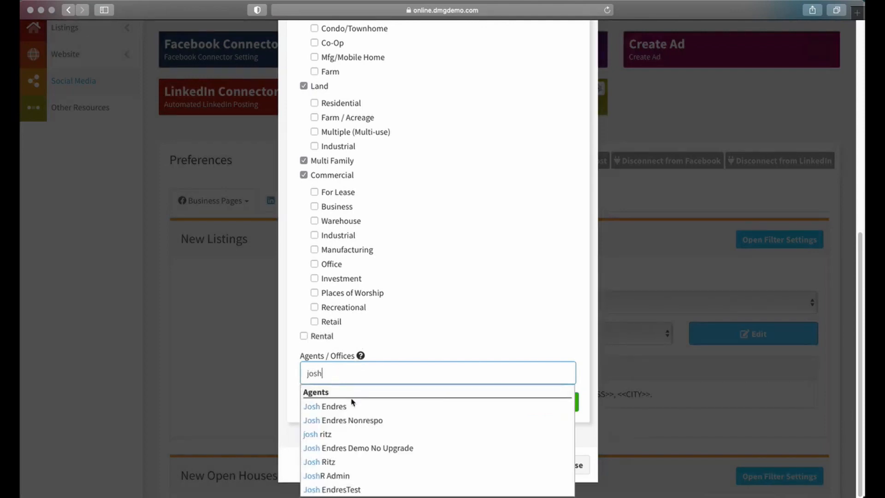
double_click(314, 373)
type("hill")
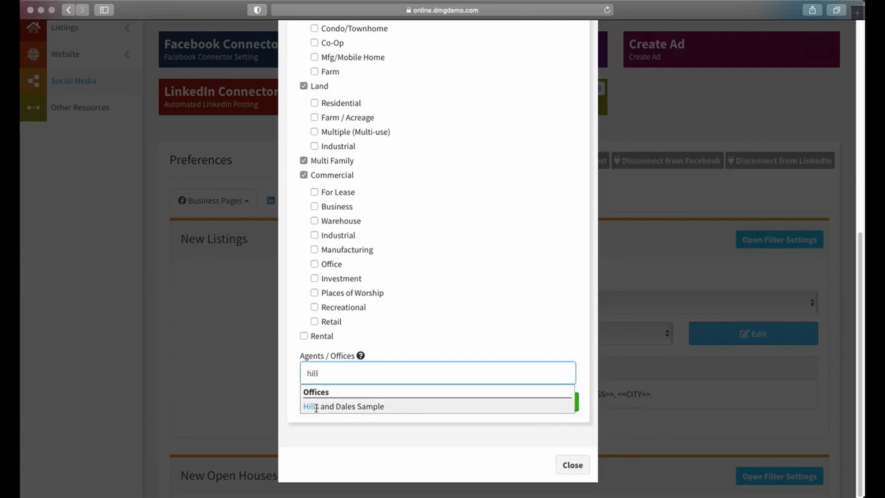
Clear the search text from the Agents / Offices filter and close the New Listings filter settings.
left_click(413, 351)
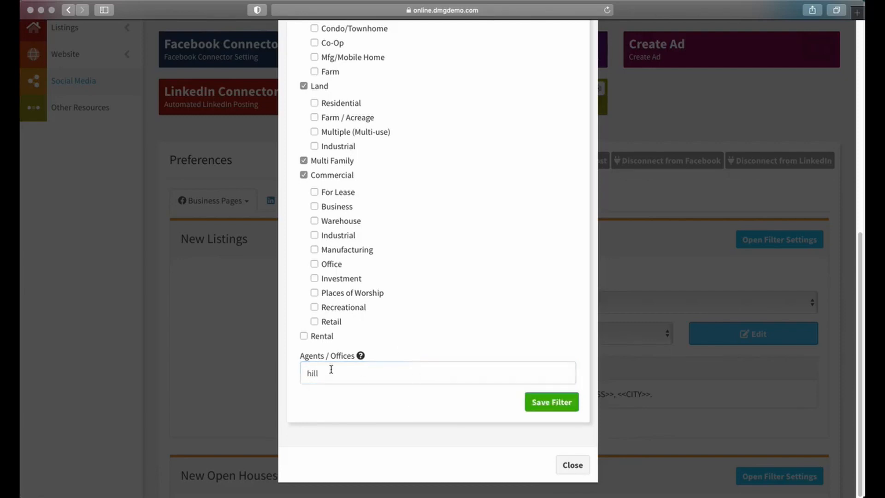
left_click_drag(334, 380, 296, 376)
key("BackSpace")
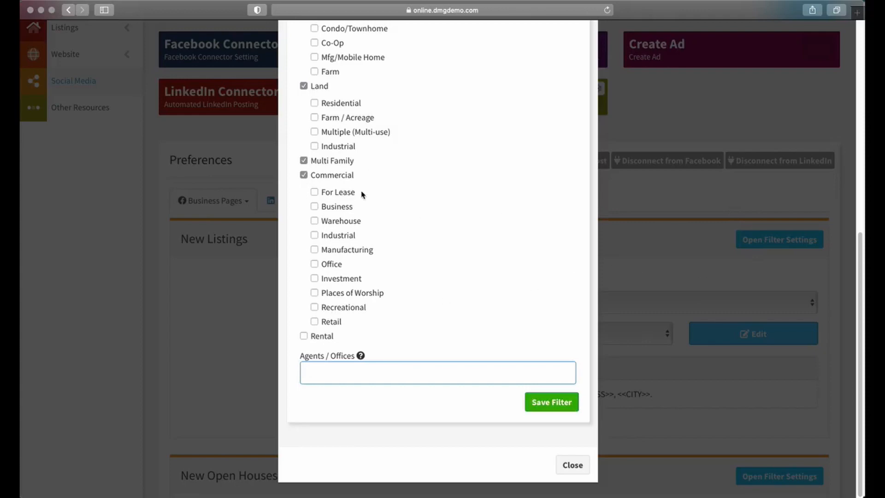
left_click(573, 464)
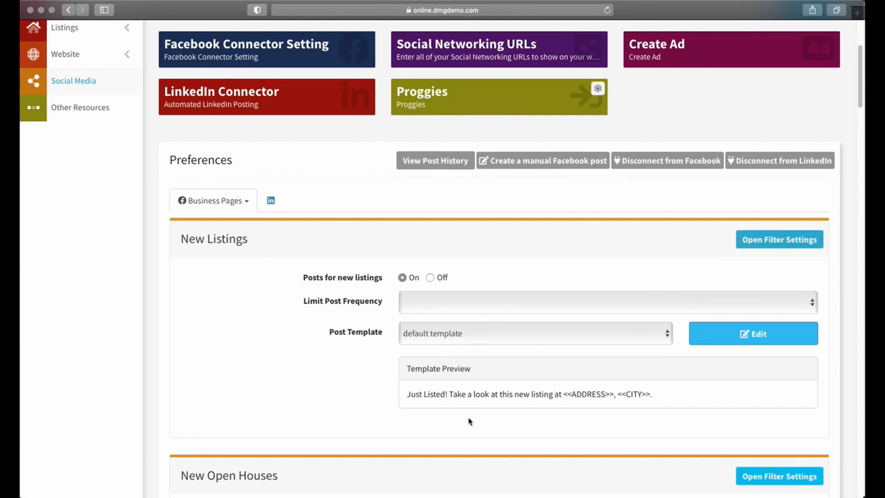
Review the filter settings available for each posting category from New Open Houses to New Sold Listings, and return to New Listings.
scroll(525, 375, "down", 3)
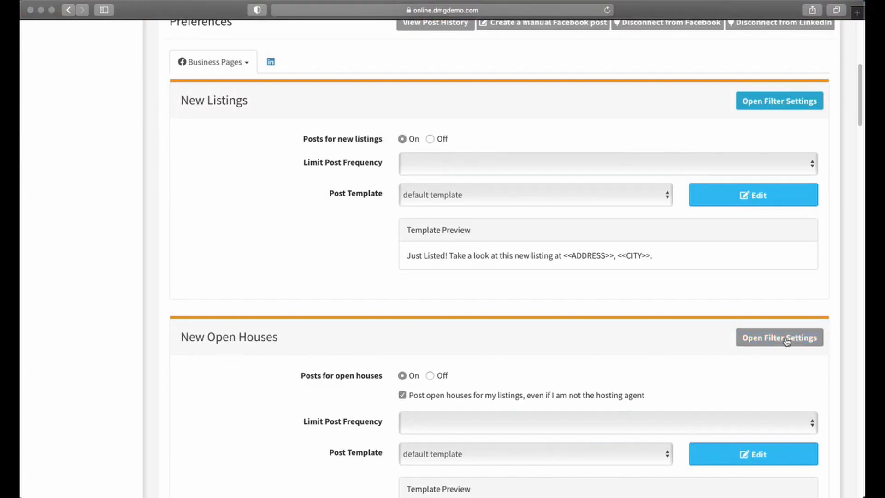
scroll(276, 390, "down", 6)
scroll(277, 393, "down", 7)
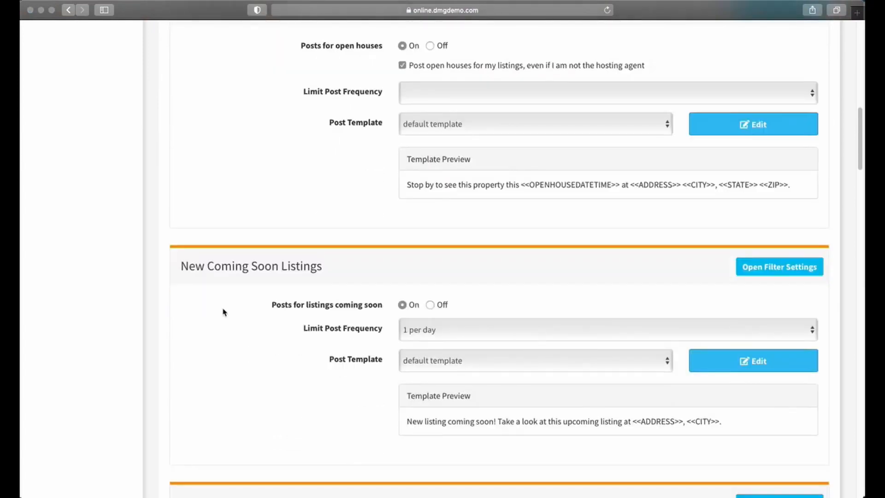
scroll(240, 292, "down", 2)
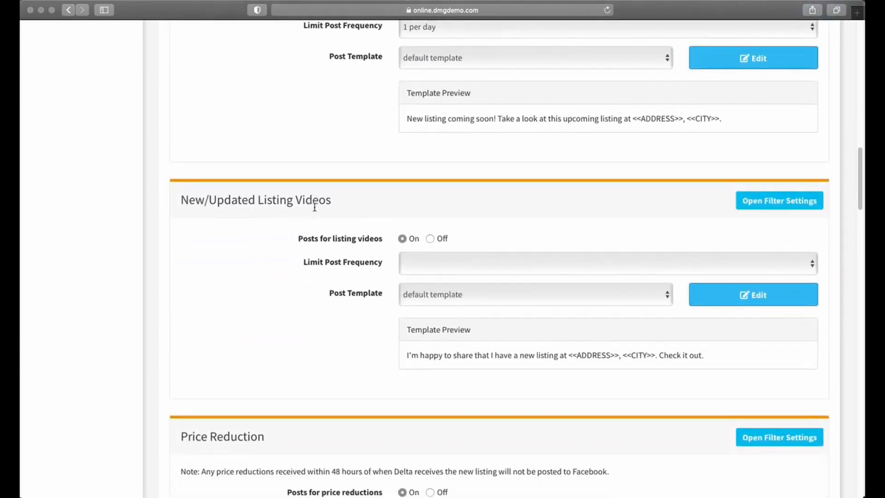
scroll(315, 207, "down", 8)
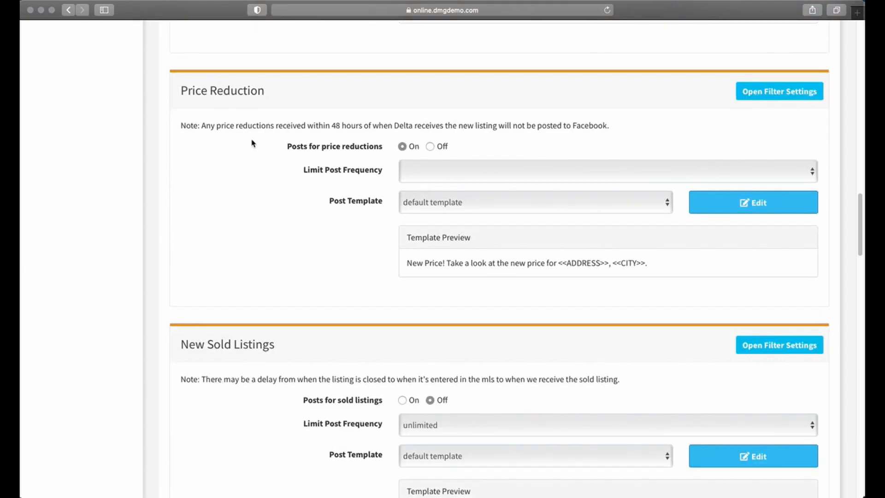
scroll(253, 152, "down", 5)
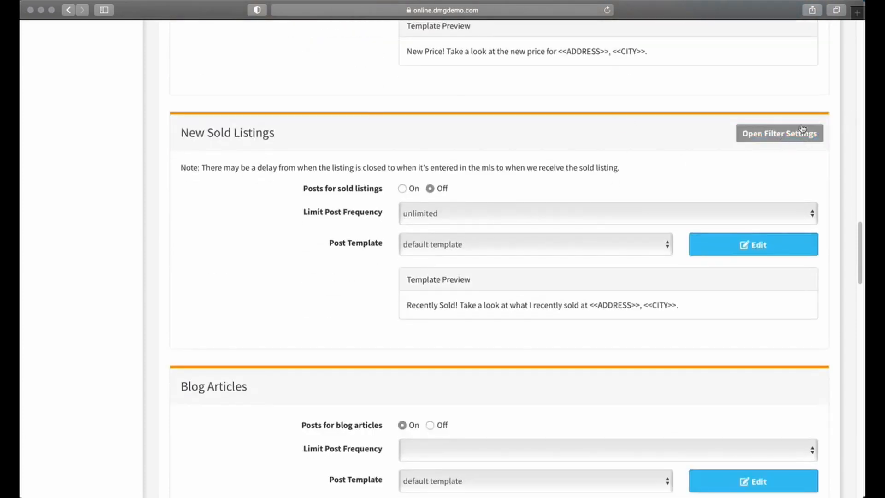
scroll(718, 183, "up", 7)
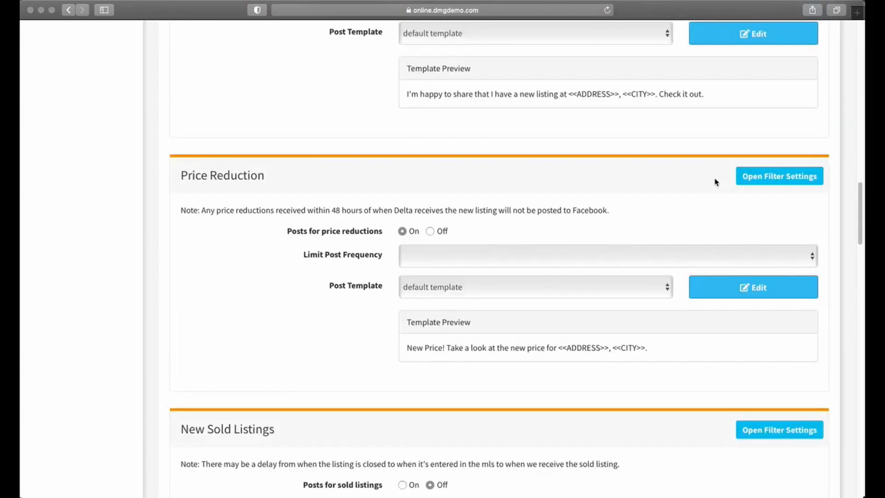
scroll(714, 181, "up", 15)
scroll(701, 179, "down", 3)
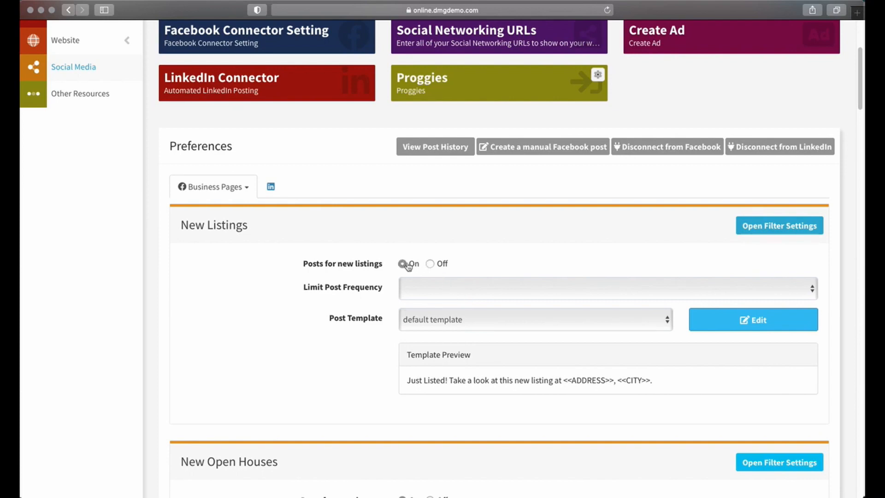
Turn posts for new listings off and back on, and limit their post frequency to 2 per day.
left_click(429, 264)
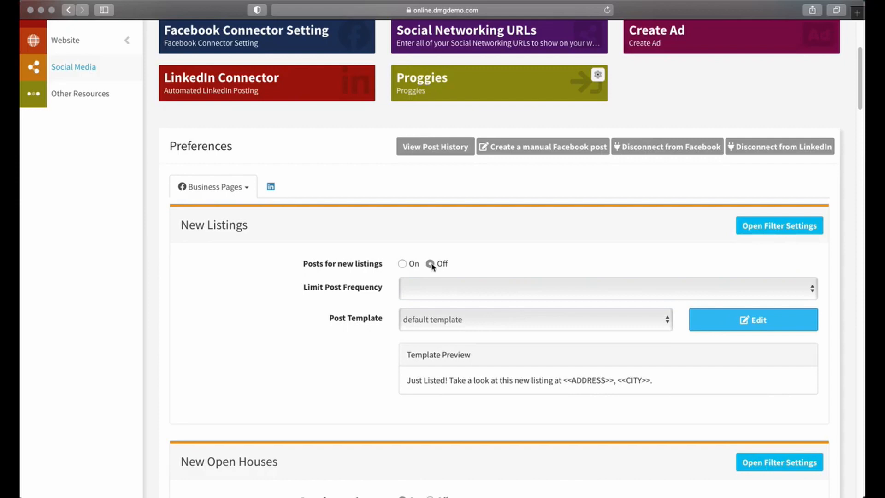
left_click(403, 264)
left_click(457, 289)
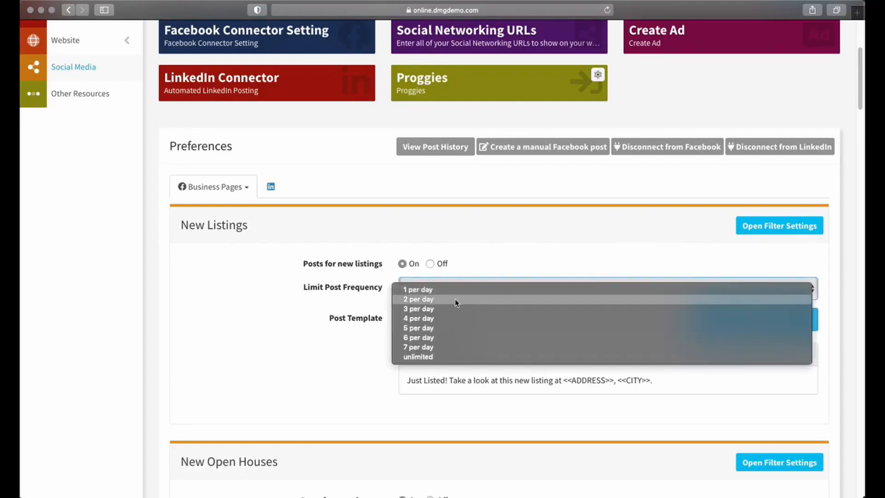
left_click(422, 299)
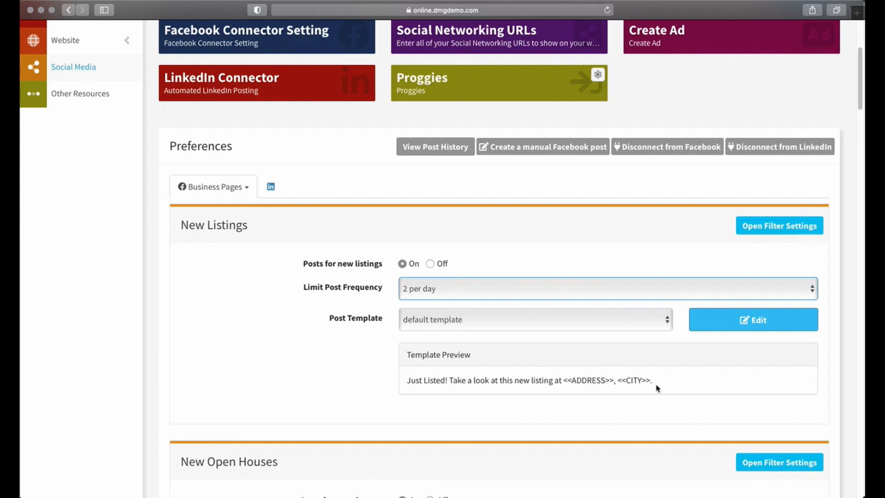
Switch the New Listings post template to template 1 to preview it, and return to the default template.
left_click(560, 323)
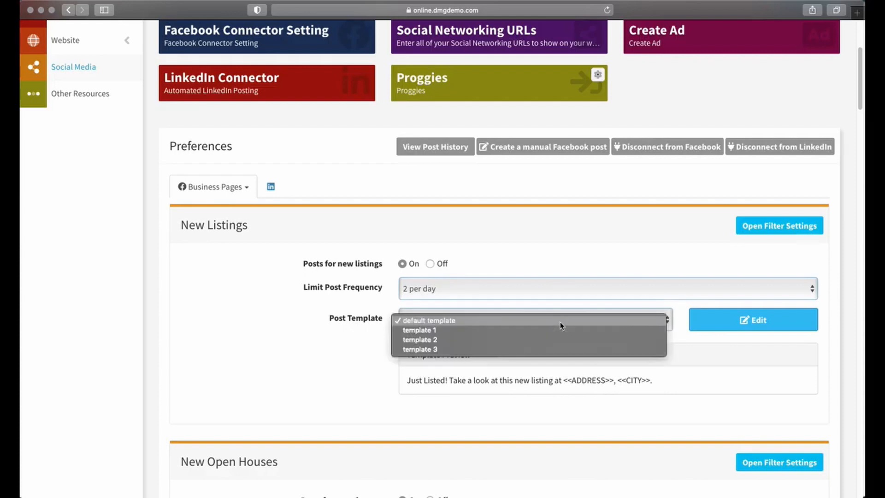
left_click(520, 330)
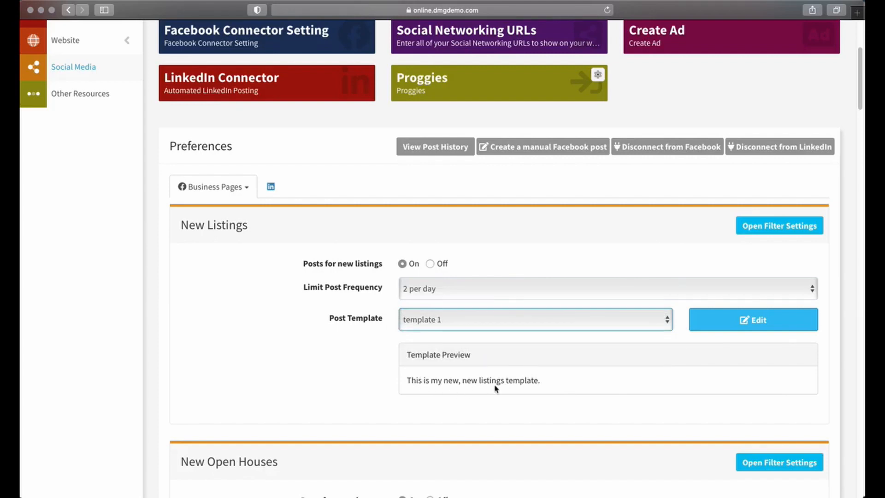
left_click(431, 325)
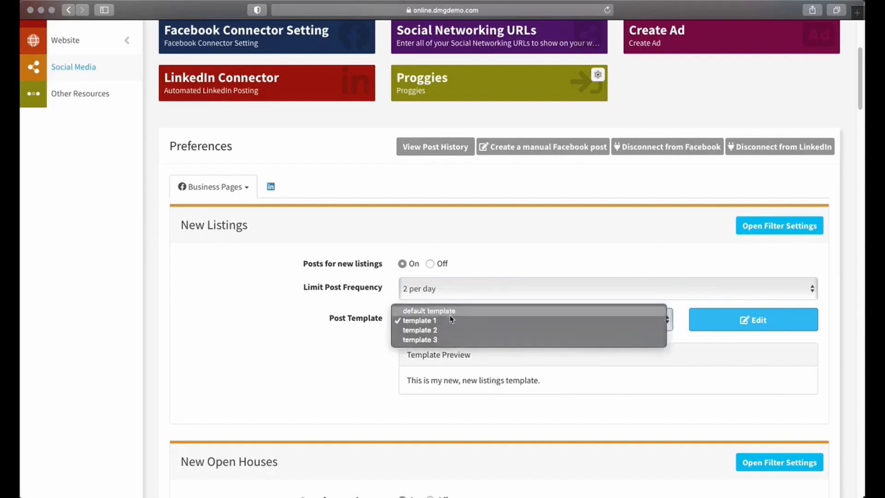
left_click(450, 311)
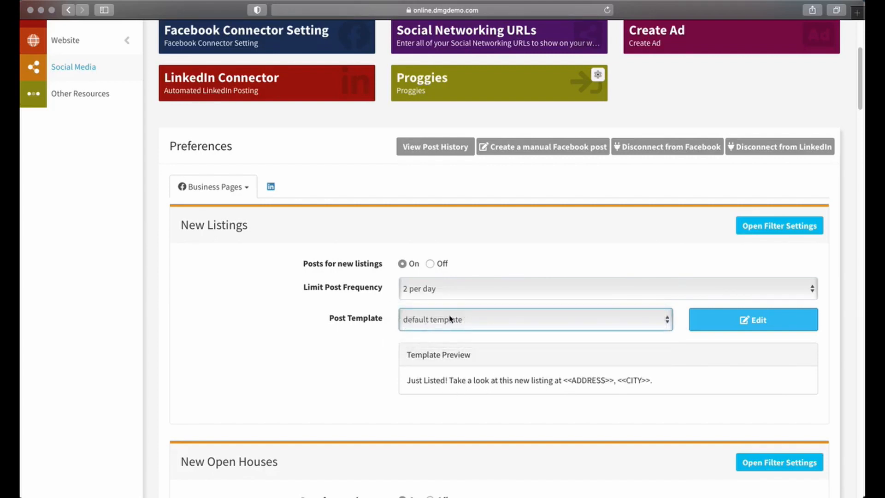
Create and save a new listing template reading "Take a look at my new listing at <<ADDRESS>>".
left_click(753, 323)
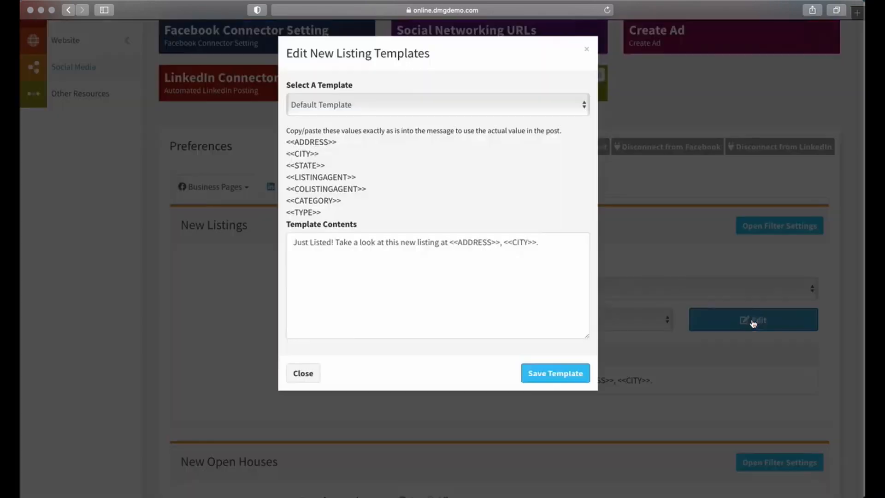
left_click(319, 111)
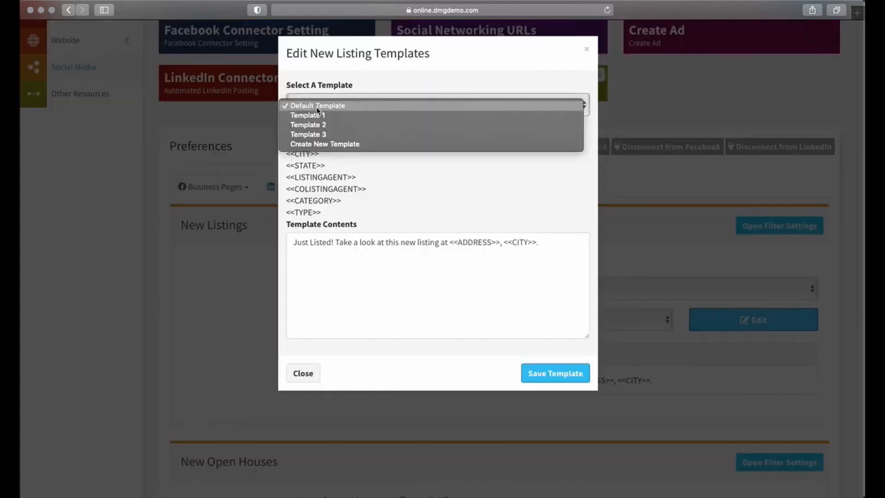
left_click(323, 144)
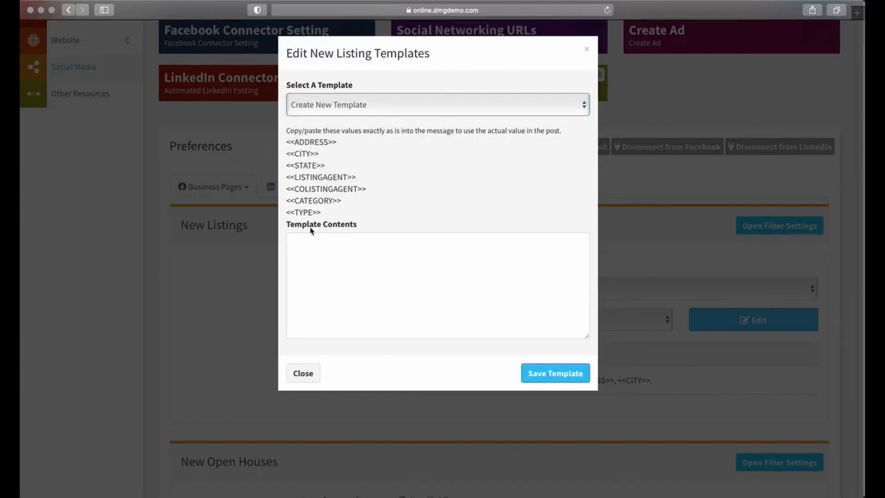
left_click(385, 251)
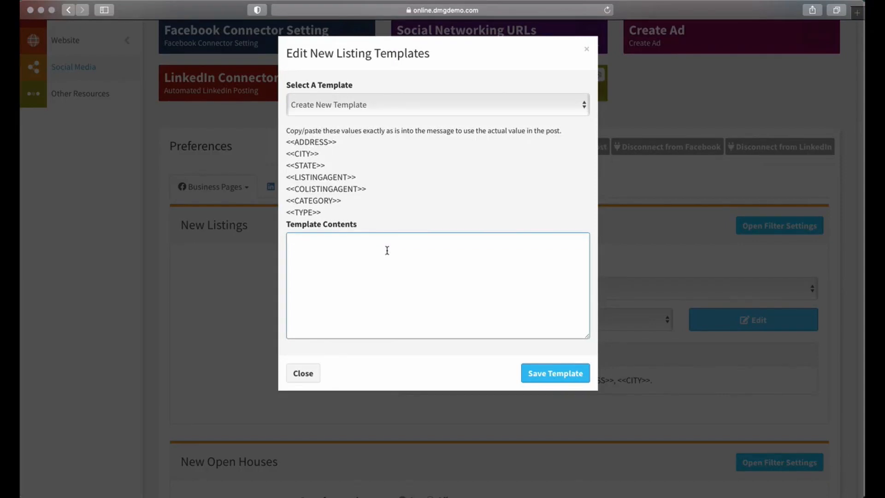
type("Take a look at my new listing ")
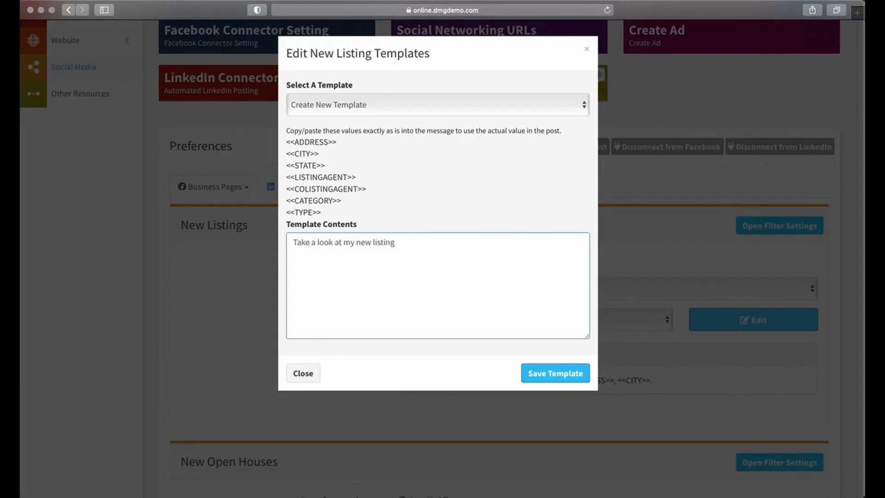
type("at")
left_click_drag(287, 141, 340, 142)
key("super+c")
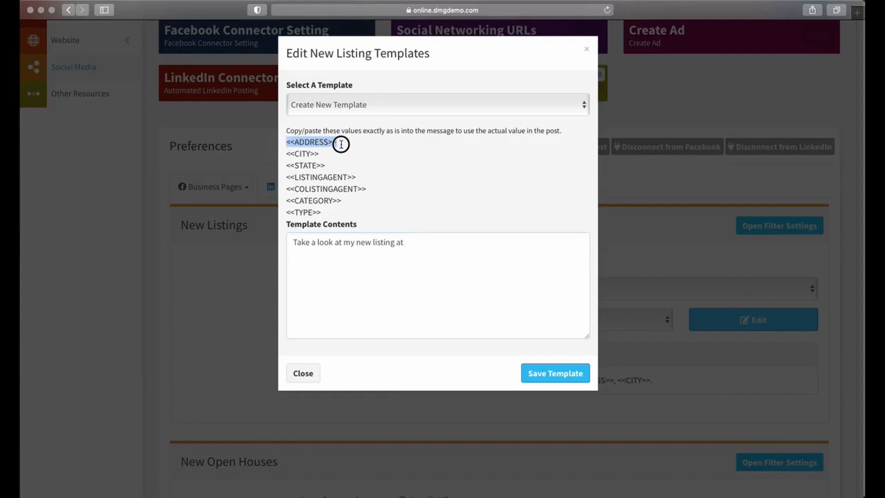
left_click(444, 251)
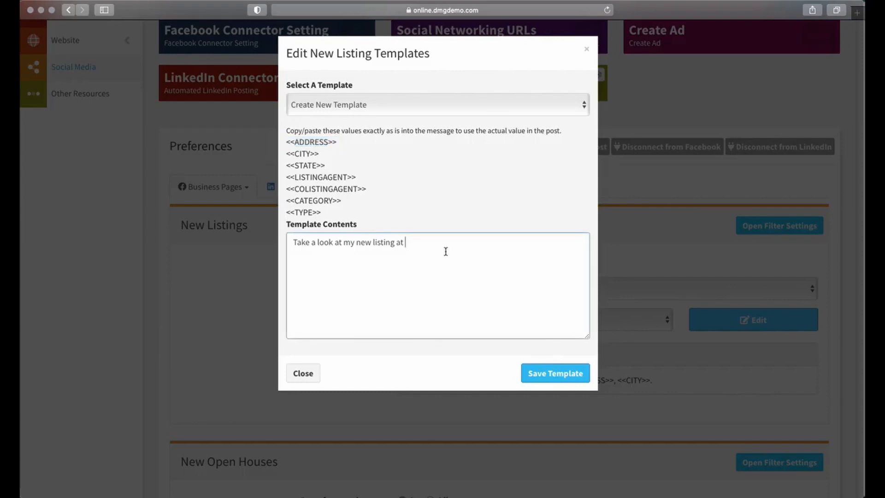
key("super+v")
left_click(553, 373)
Choose template 4 from the available post templates for New Listings.
left_click(506, 323)
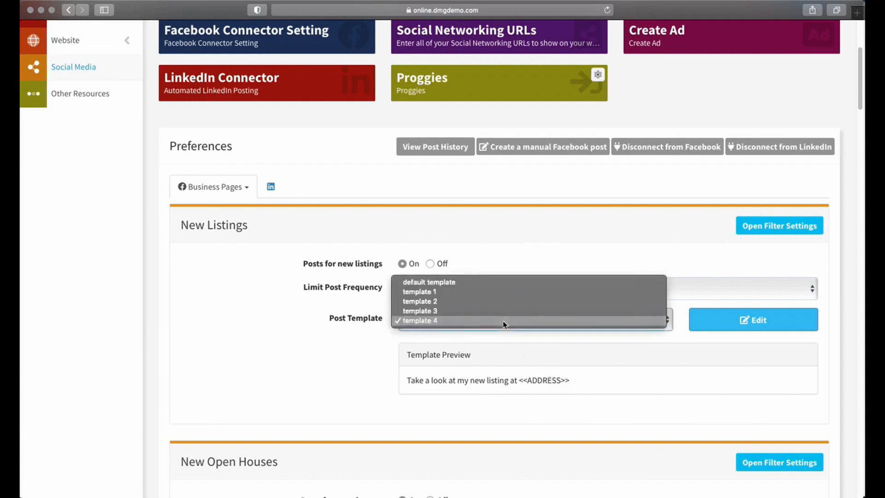
left_click(505, 323)
left_click(445, 387)
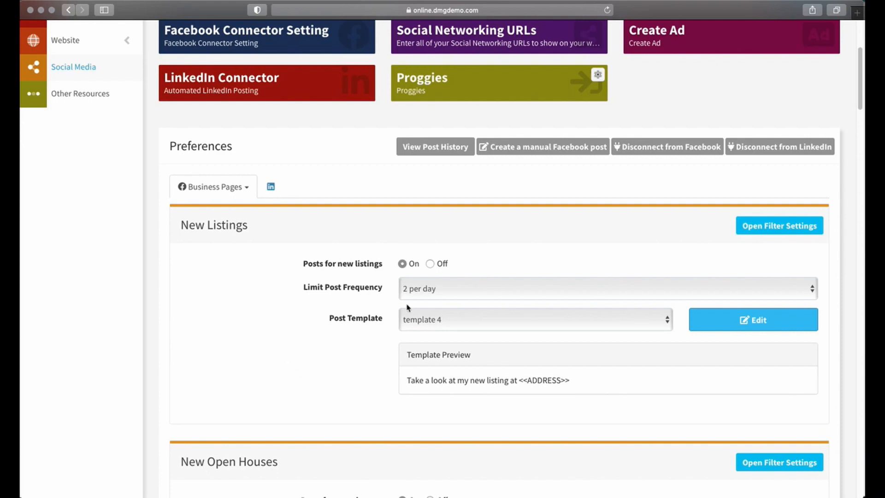
scroll(291, 334, "down", 5)
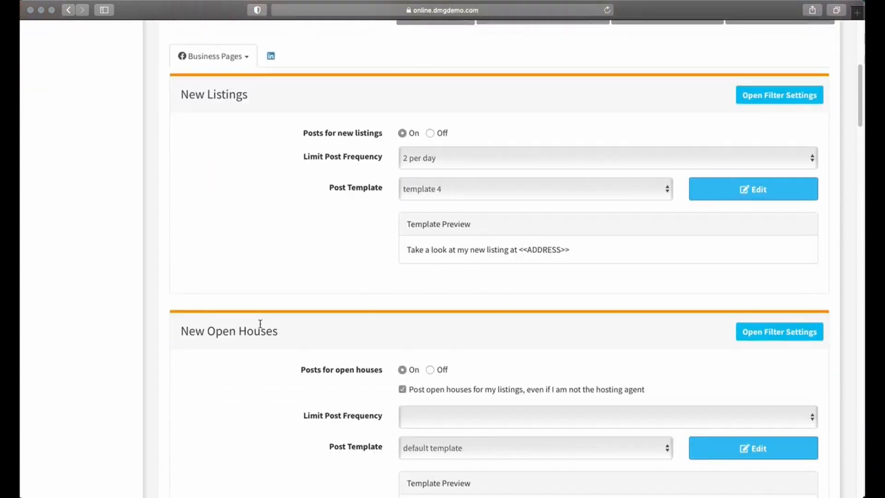
Examine the New Open Houses, New Coming Soon Listings and New/Updated Listing Videos settings, and show the Listings entries in the main navigation.
scroll(261, 326, "down", 5)
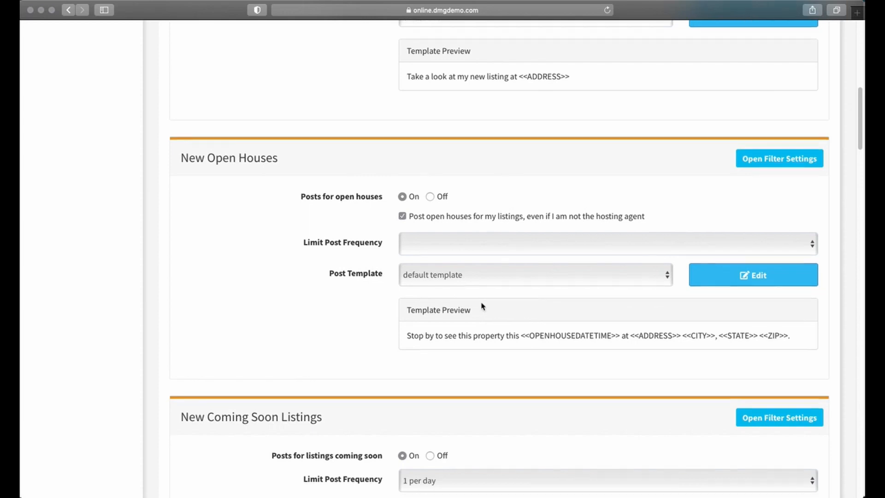
scroll(330, 300, "down", 5)
scroll(243, 223, "down", 1)
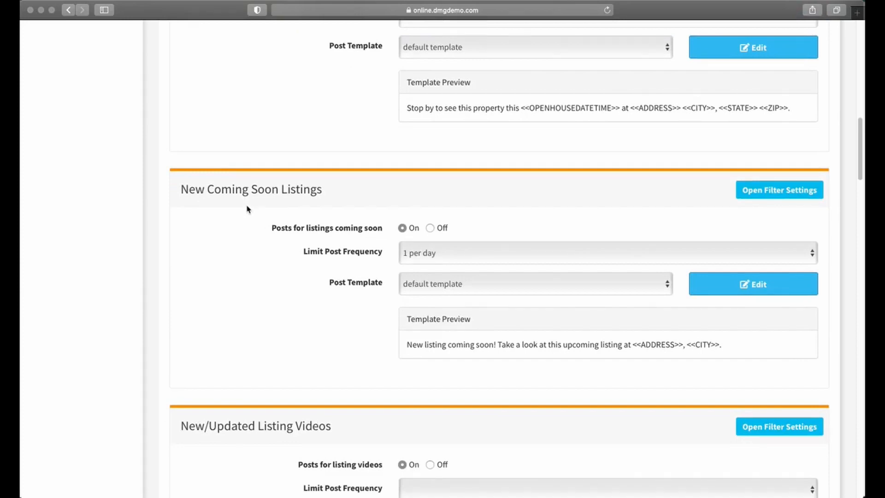
scroll(280, 186, "down", 5)
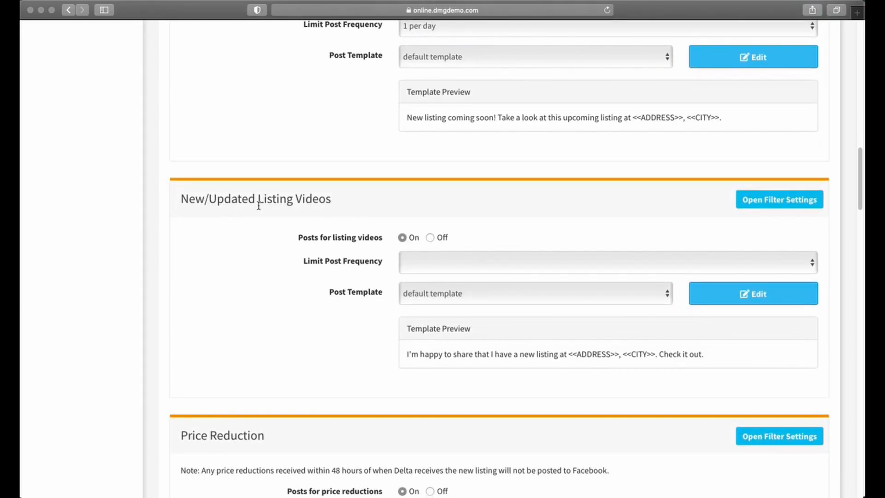
scroll(204, 298, "up", 15)
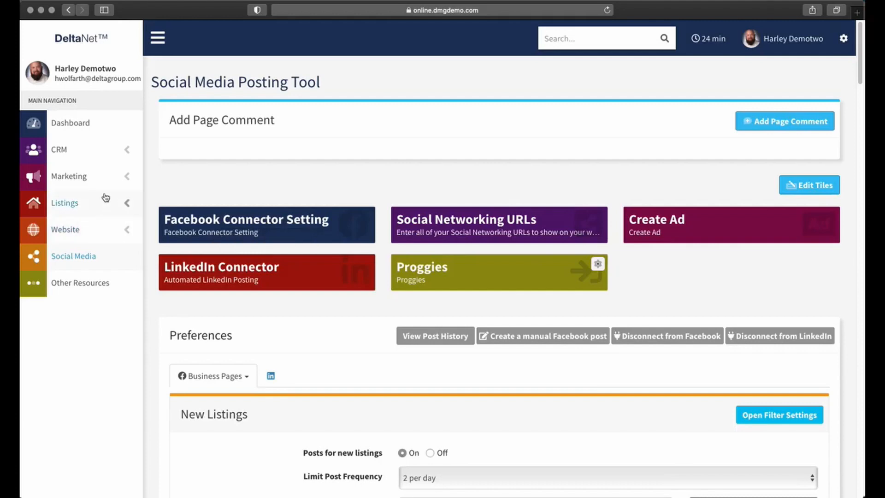
left_click(126, 203)
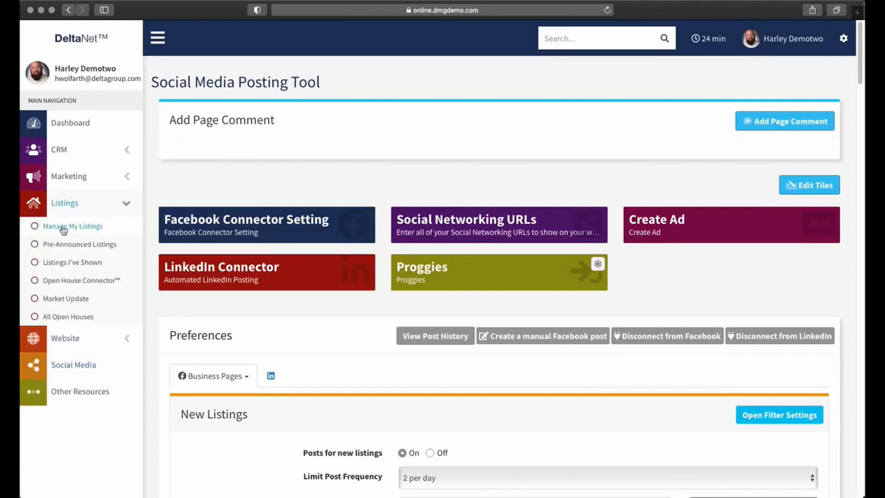
Read through the coming soon, listing video, Price Reduction and New Sold Listings posting settings.
scroll(220, 322, "down", 3)
scroll(220, 327, "down", 10)
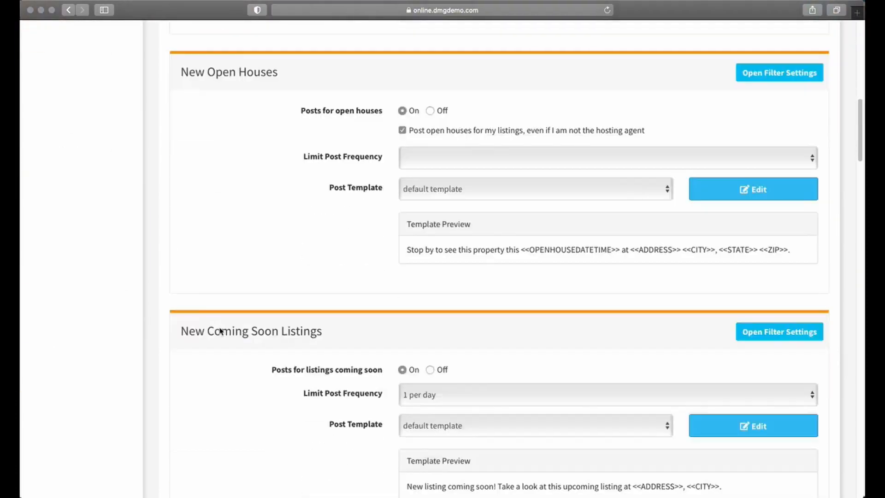
scroll(225, 328, "down", 5)
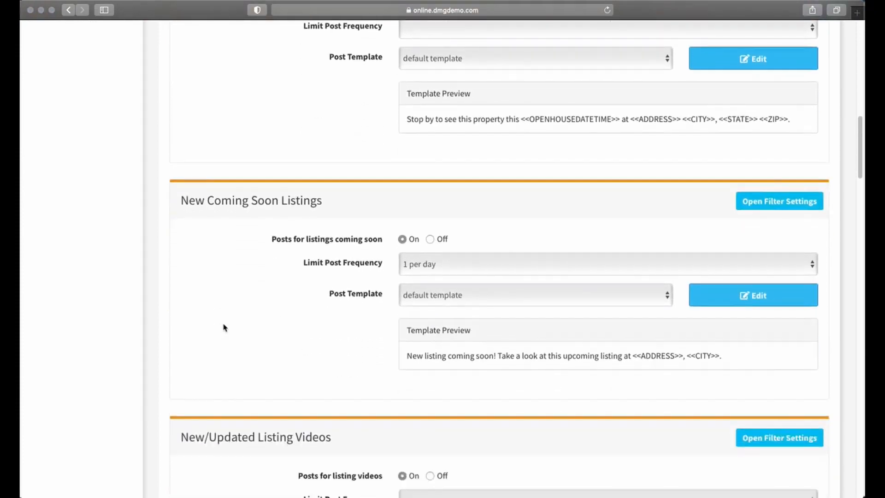
scroll(226, 328, "down", 2)
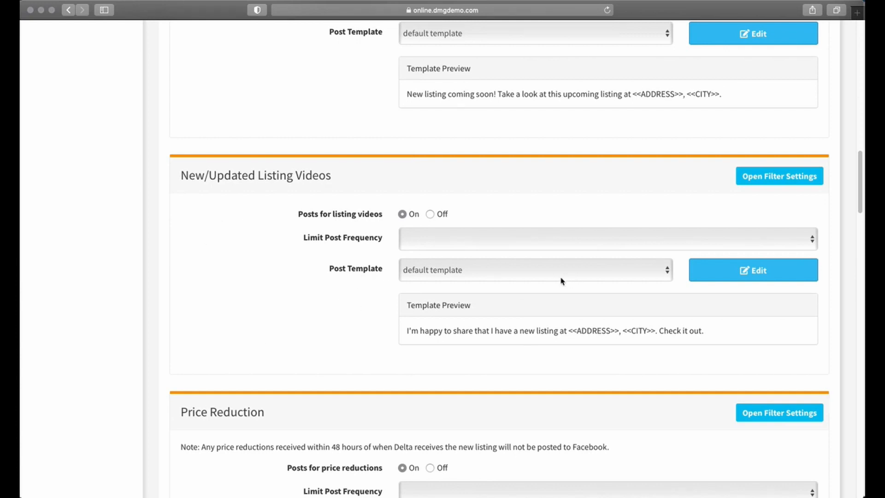
scroll(470, 318, "down", 5)
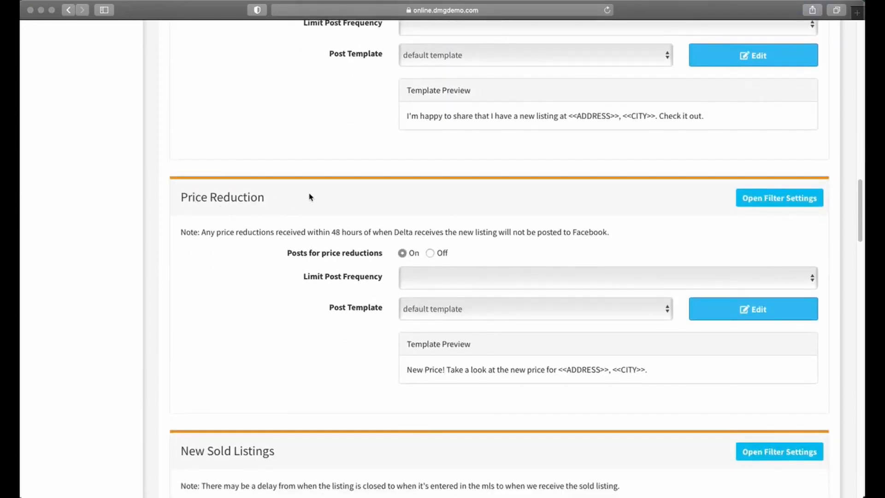
scroll(508, 259, "down", 2)
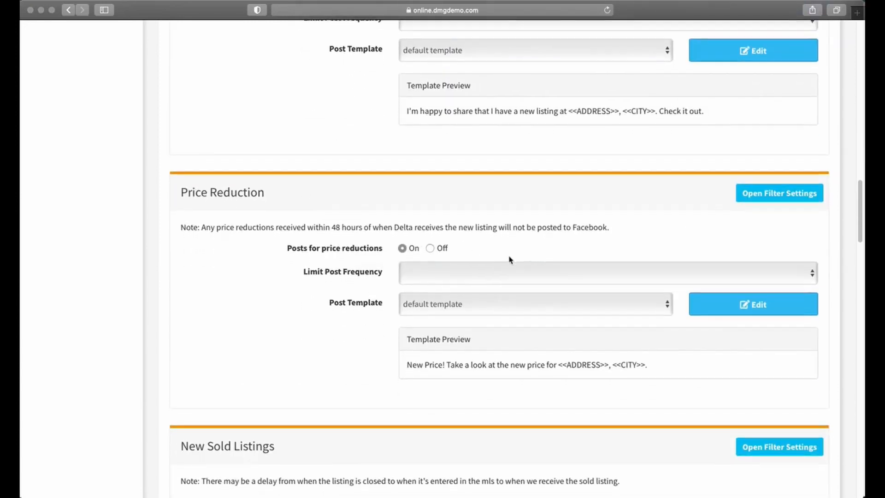
scroll(508, 259, "down", 5)
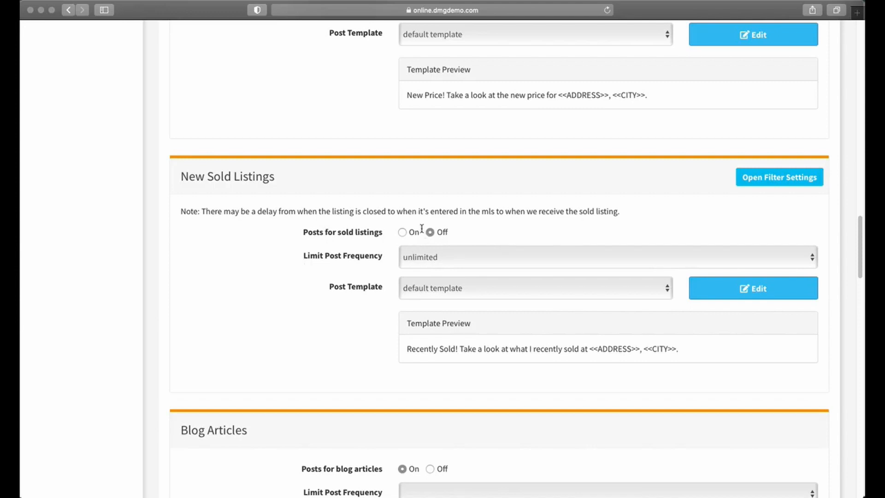
scroll(386, 237, "down", 3)
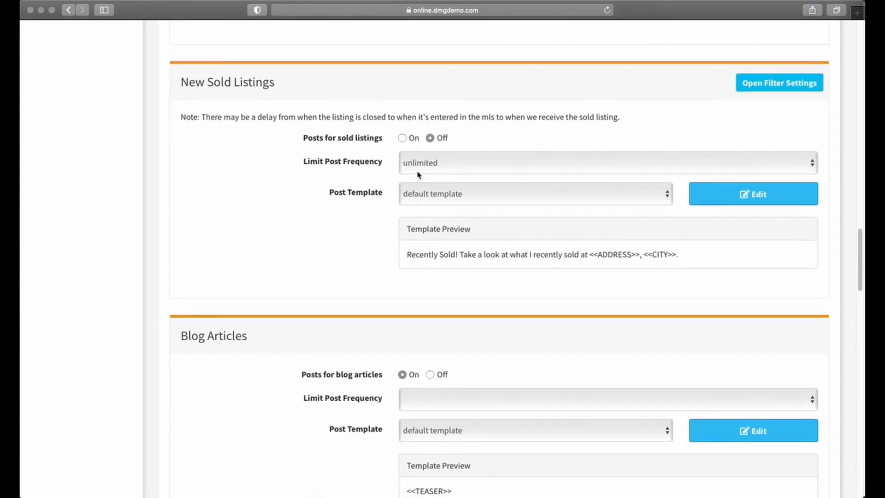
Examine the Blog Articles settings and view the available post frequency limits without choosing one.
scroll(420, 156, "down", 3)
scroll(427, 126, "down", 3)
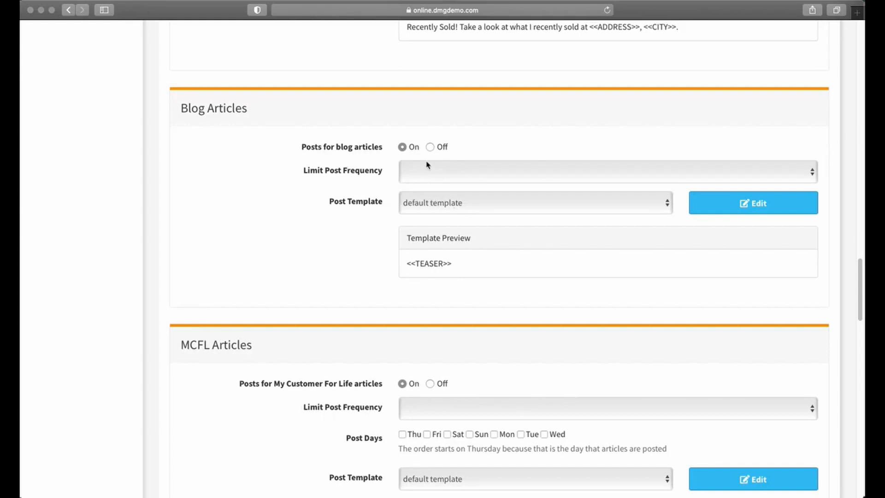
left_click(447, 178)
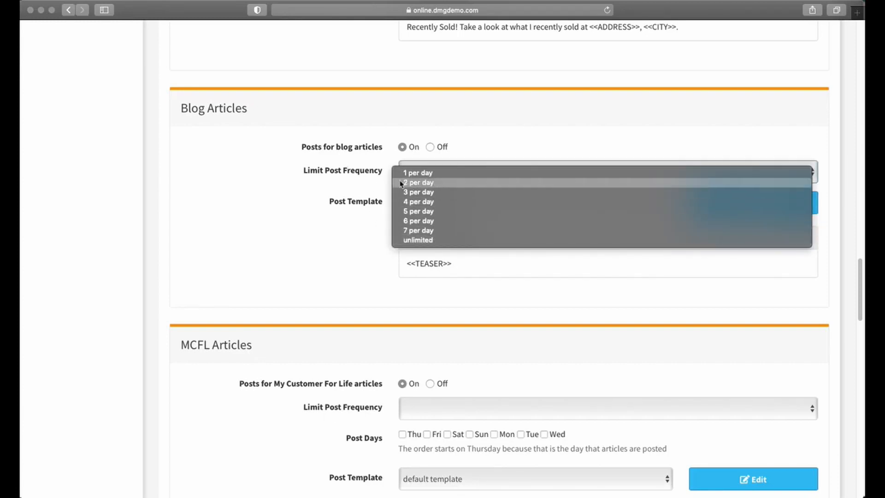
left_click(275, 188)
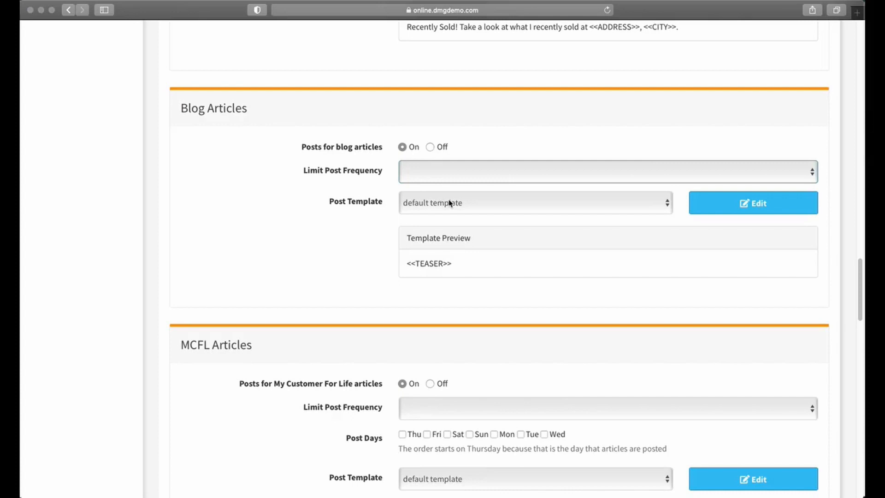
Limit MCFL article posts to 1 per day and select Thursday, Saturday and Tuesday as post days.
scroll(480, 151, "down", 5)
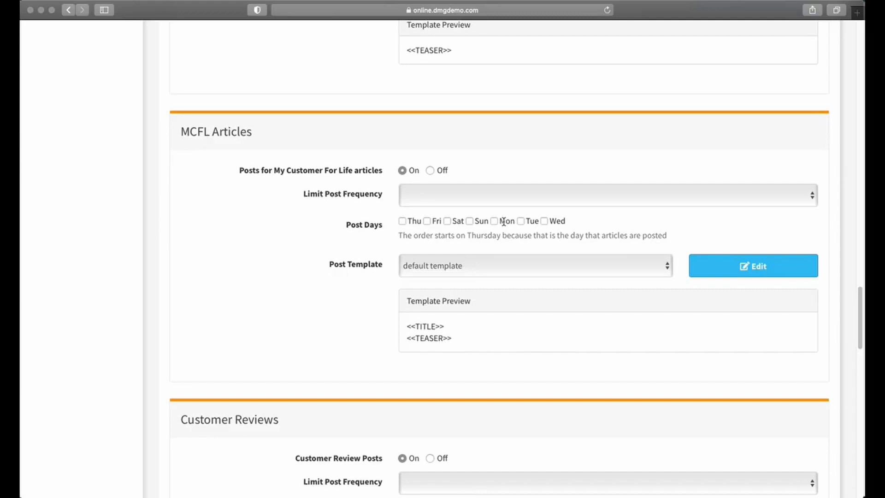
left_click(449, 199)
left_click(423, 195)
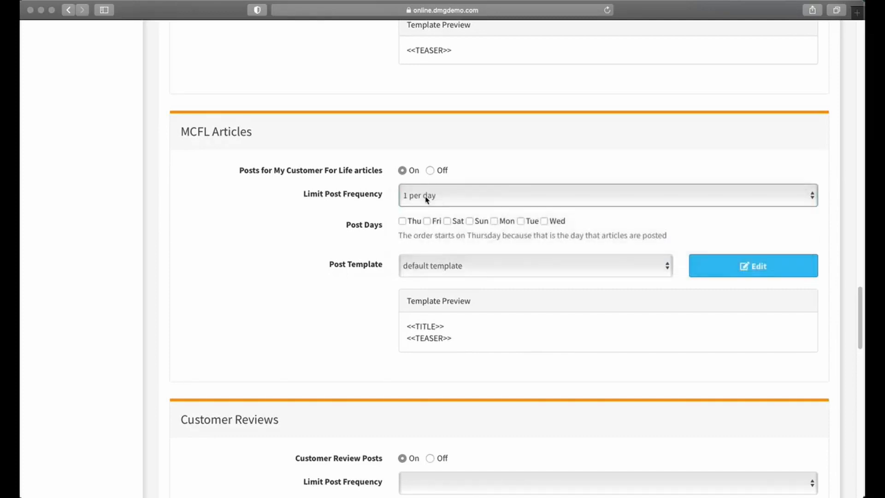
left_click(402, 221)
left_click(447, 221)
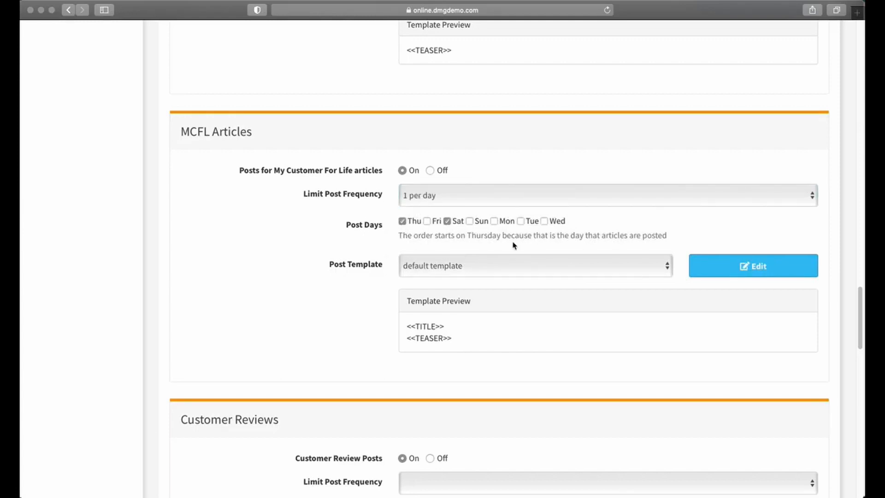
left_click(521, 222)
Set the MCFL Articles post limit to 2 per day and deselect the Tuesday, Saturday and Thursday post days.
left_click(440, 201)
left_click(443, 212)
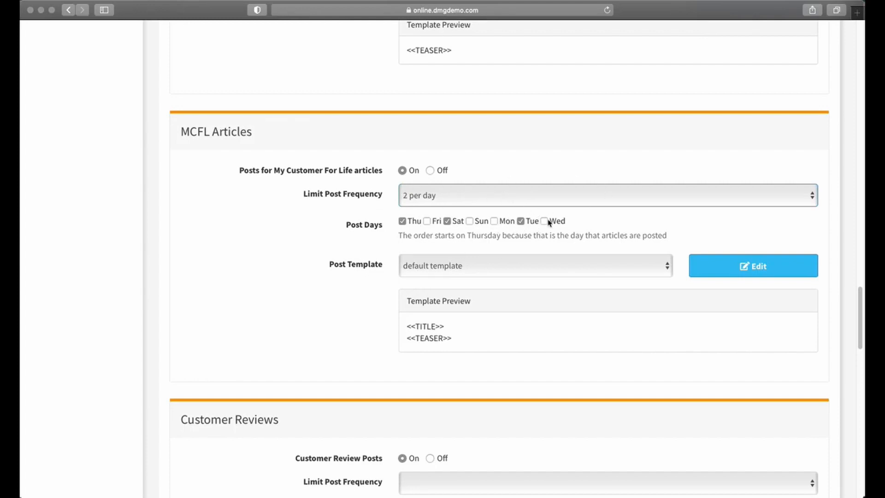
left_click(521, 221)
left_click(447, 221)
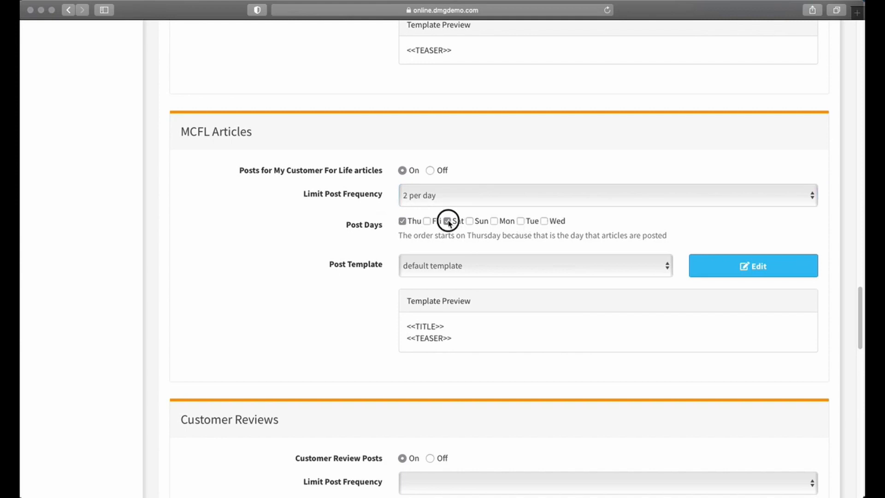
left_click(402, 221)
Examine the Customer Reviews and Market Watch posting settings and their template previews.
scroll(341, 212, "down", 5)
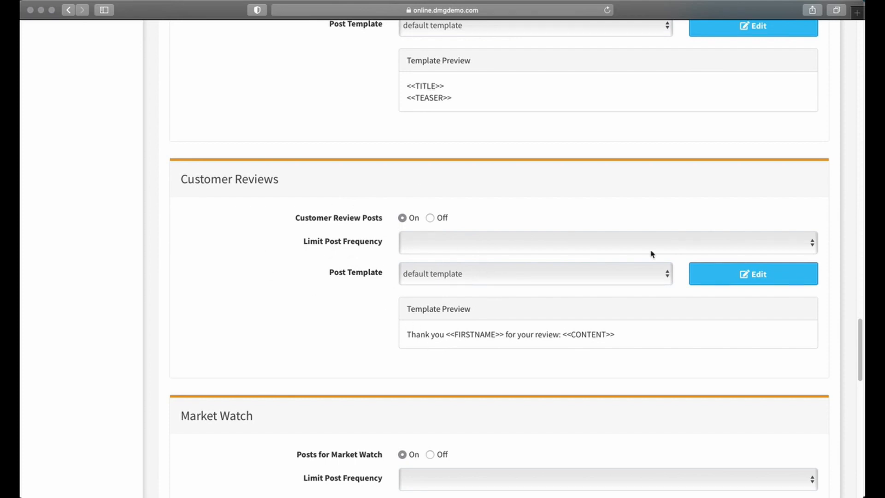
scroll(288, 336, "down", 5)
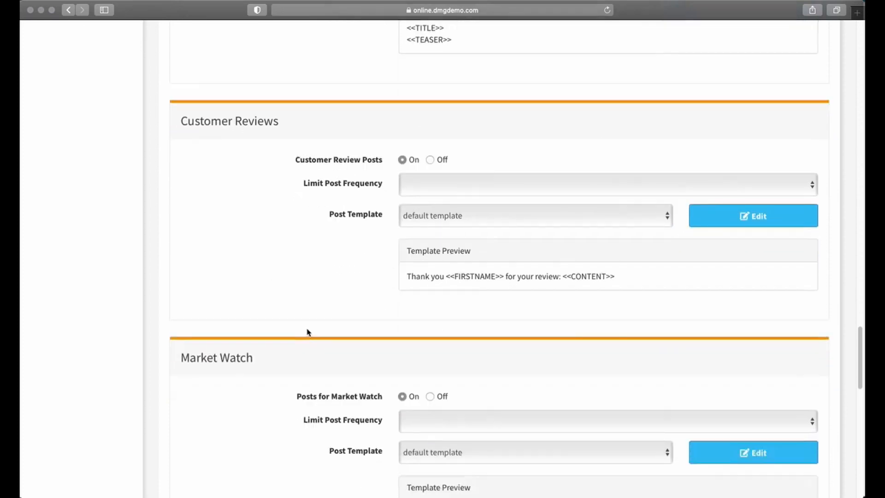
scroll(304, 322, "down", 1)
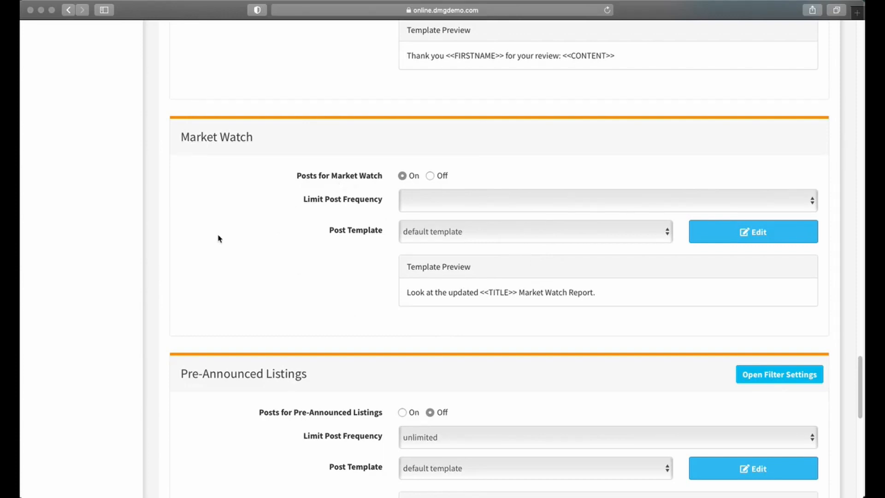
View the Marketing and CRM entries in the main navigation, and collapse both sections again.
scroll(155, 267, "up", 20)
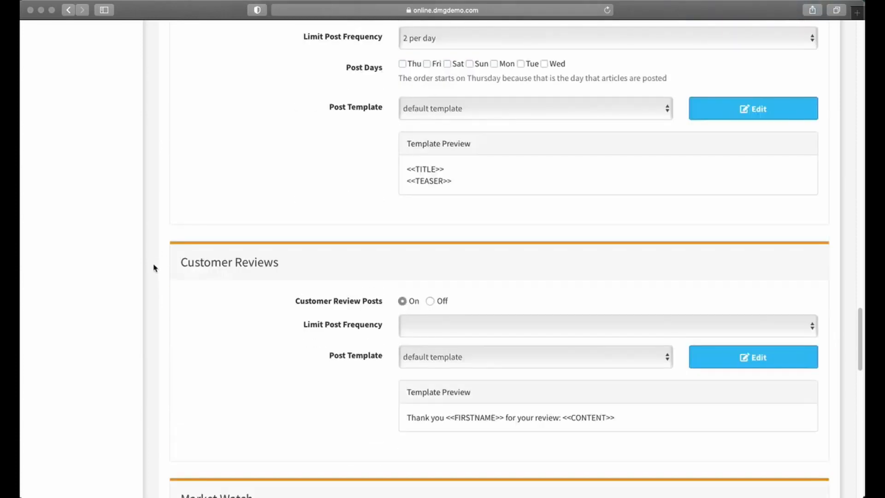
scroll(155, 268, "up", 12)
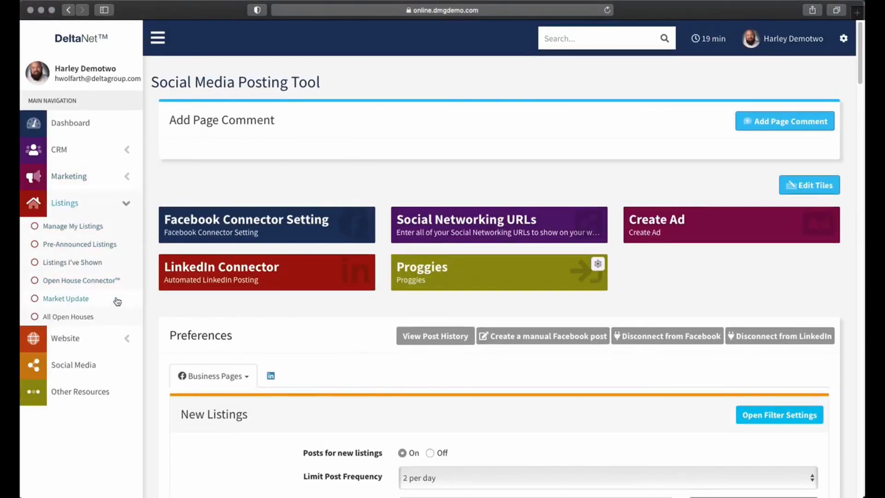
left_click(127, 177)
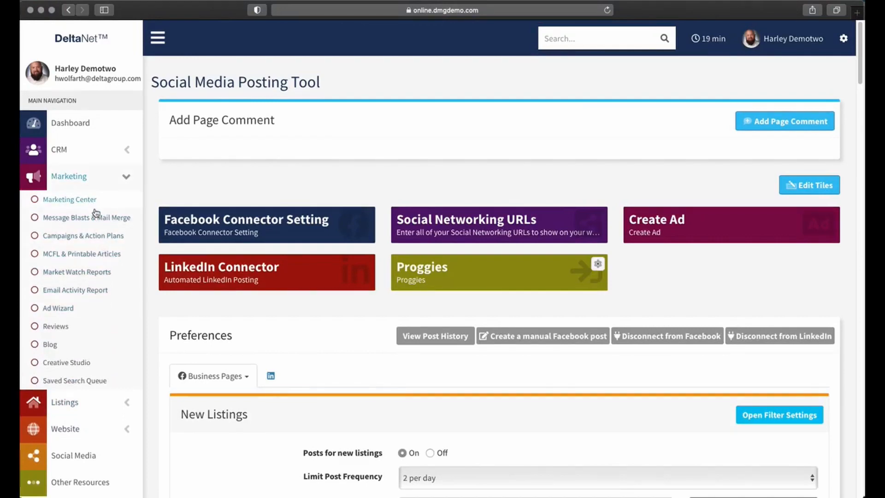
left_click(559, 39)
left_click(126, 178)
left_click(128, 151)
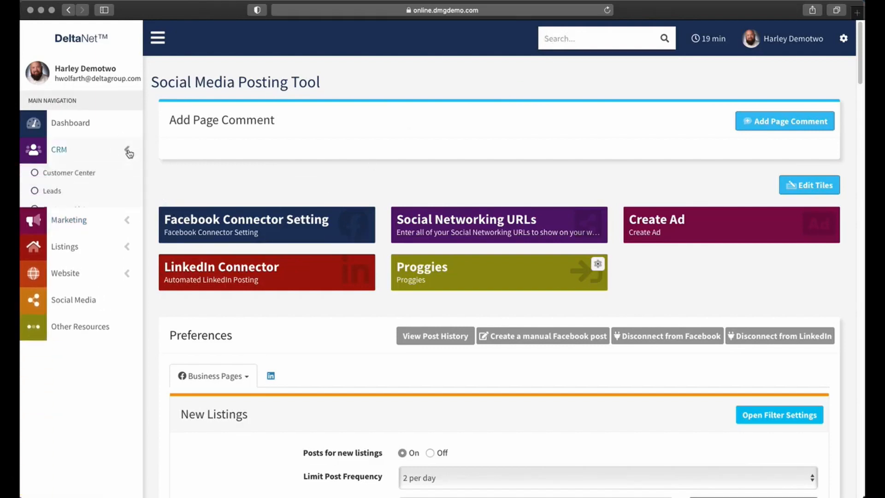
left_click(128, 151)
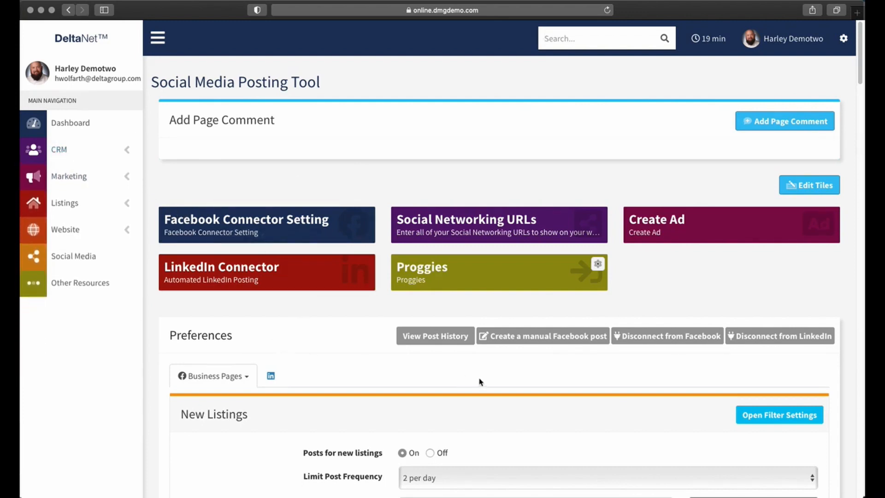
Review the posting preferences down to Pre-Announced Listings, the page selection and save options, and the Facebook example posts.
scroll(479, 380, "down", 15)
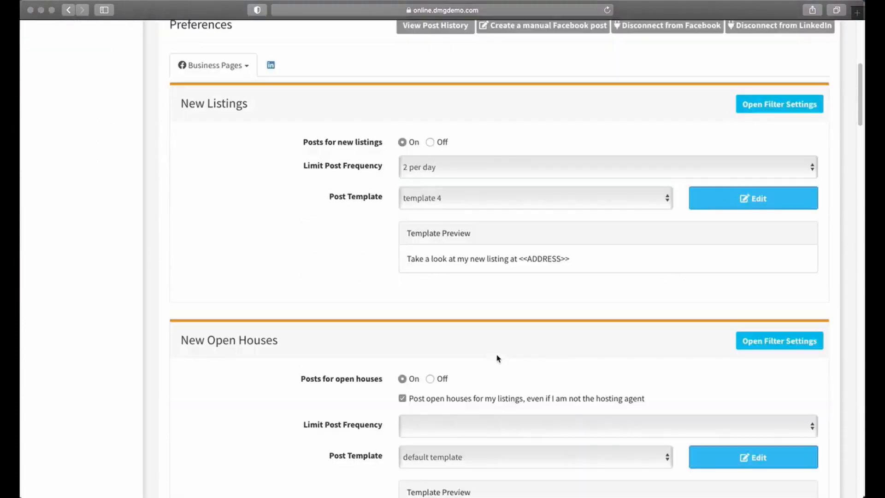
scroll(496, 359, "down", 20)
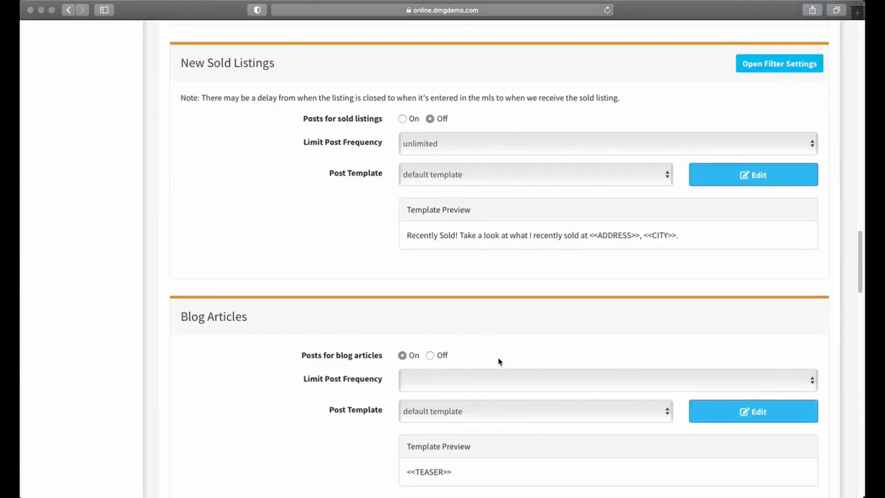
scroll(498, 359, "down", 15)
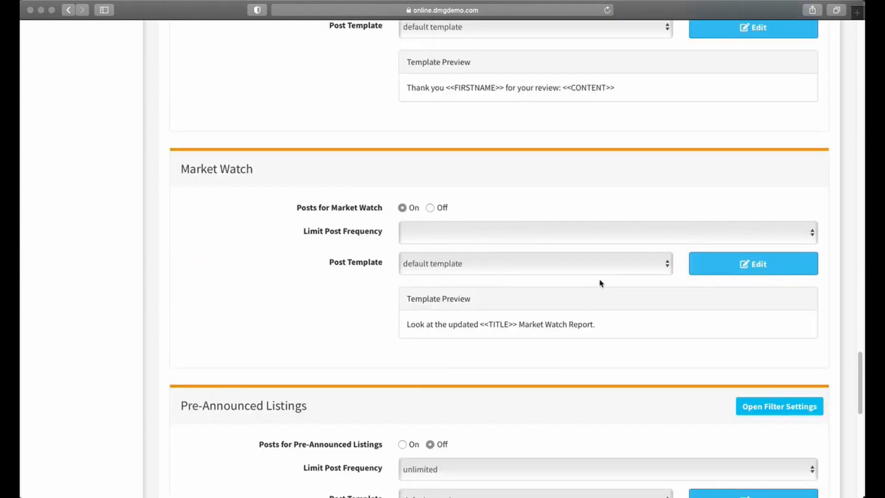
scroll(511, 236, "down", 5)
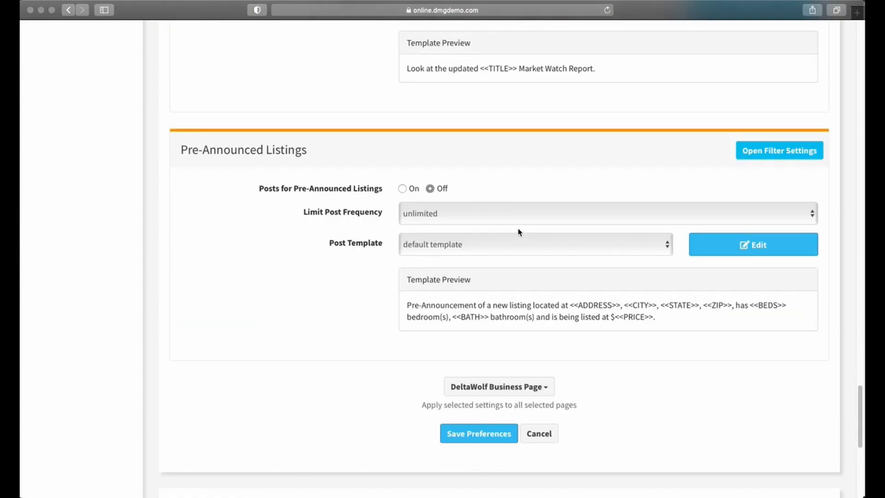
scroll(520, 232, "down", 1)
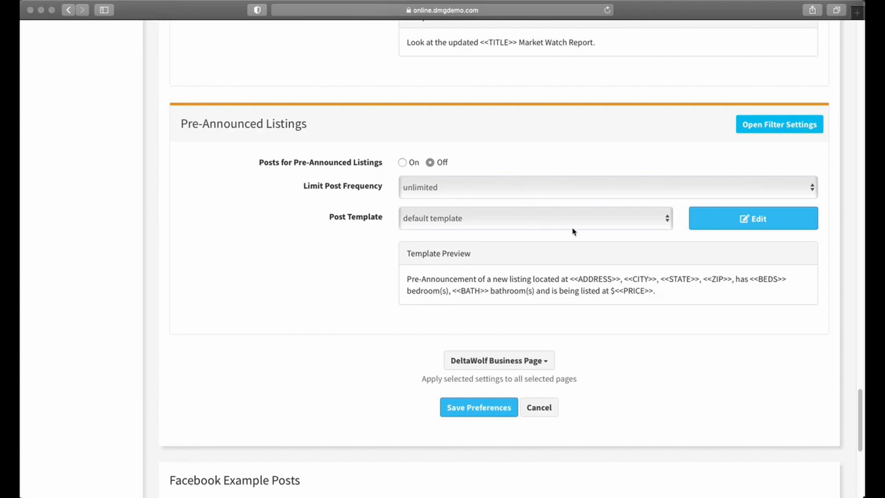
scroll(574, 231, "down", 3)
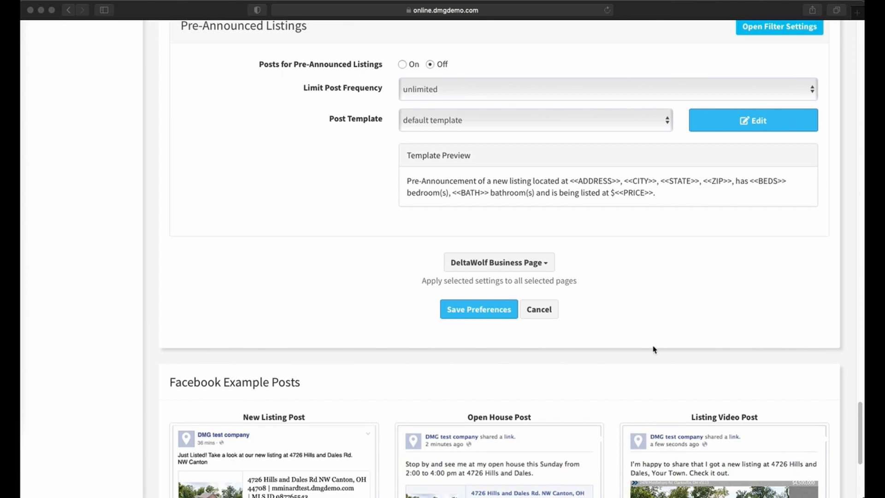
scroll(623, 333, "up", 20)
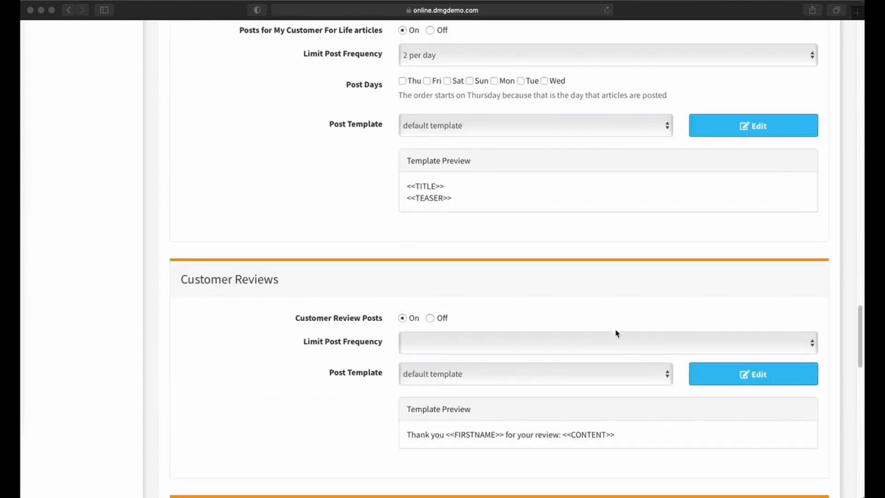
View the LinkedIn posting preferences, and switch back to the Facebook business page's preferences.
scroll(618, 333, "up", 15)
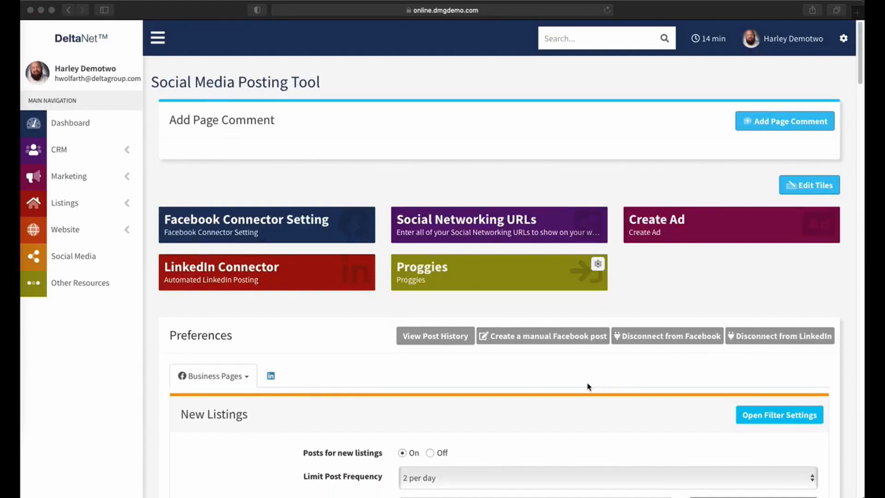
left_click(537, 358)
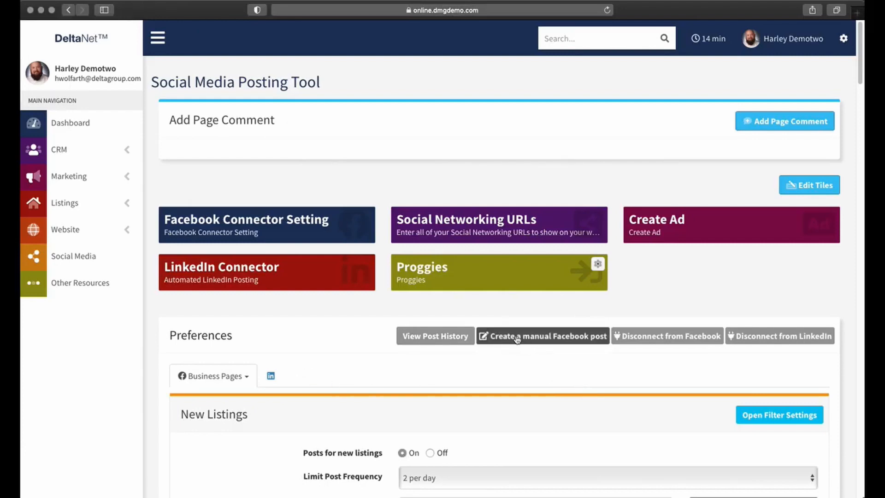
left_click(272, 376)
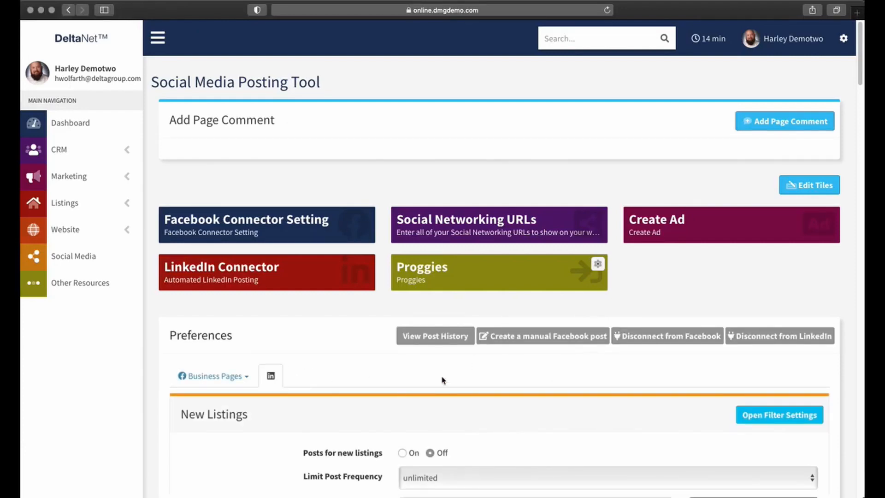
left_click(225, 377)
left_click(217, 398)
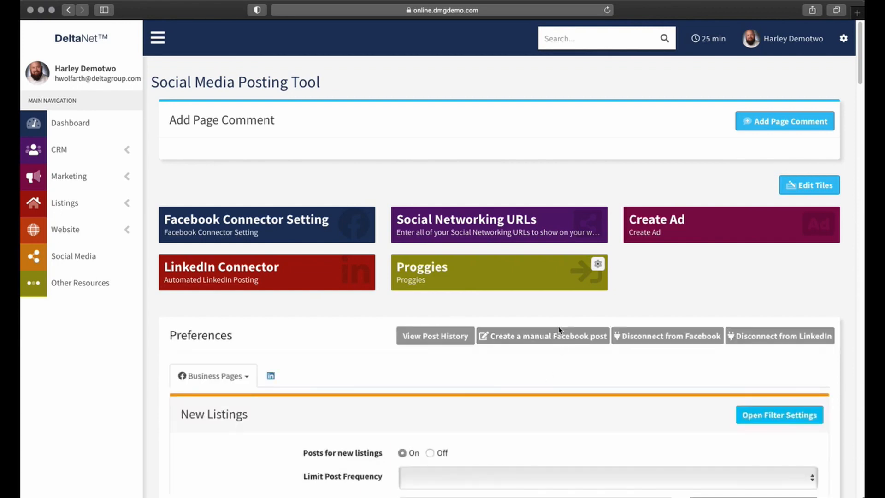
Start a manual Facebook post and check which business page it is for.
left_click(536, 340)
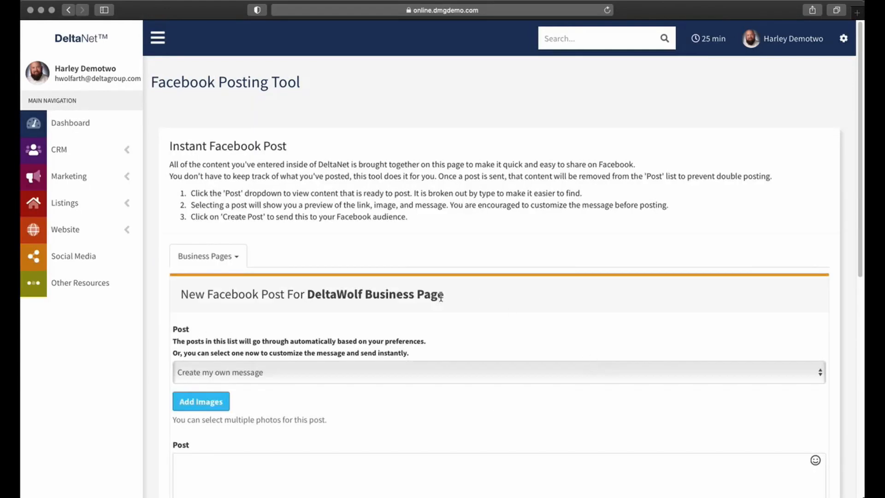
left_click(228, 257)
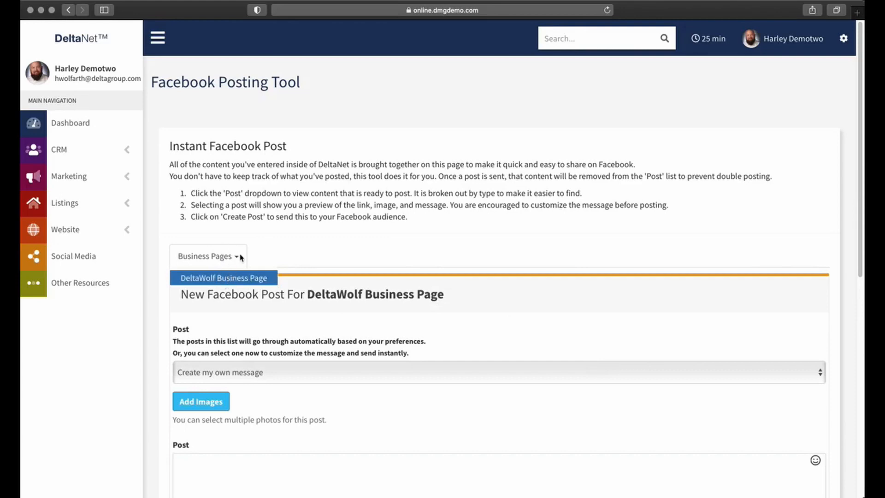
left_click(289, 250)
scroll(351, 256, "down", 3)
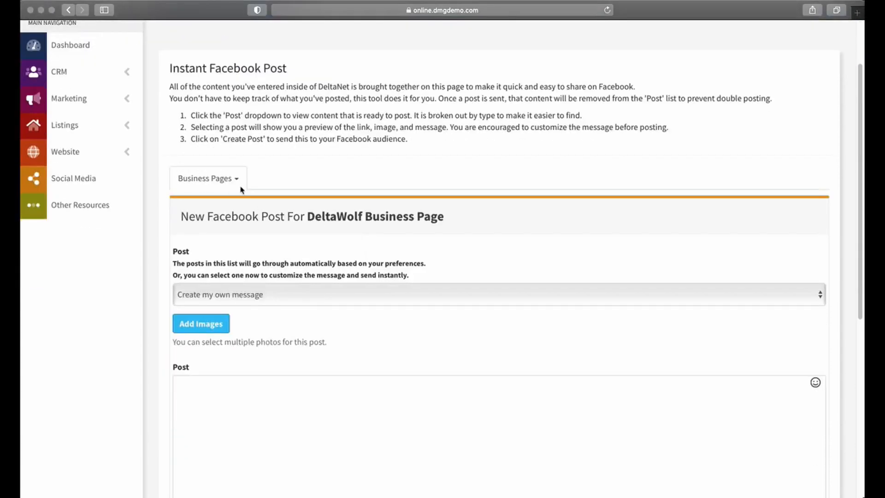
left_click_drag(182, 217, 463, 225)
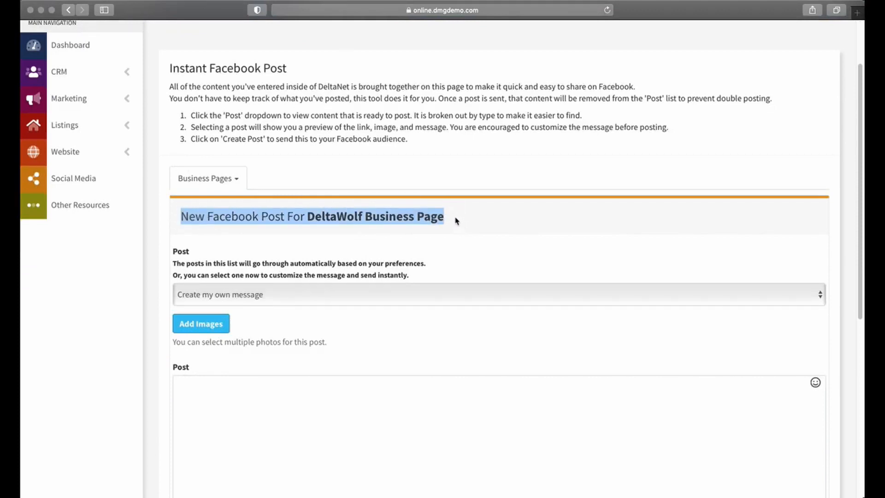
left_click(454, 220)
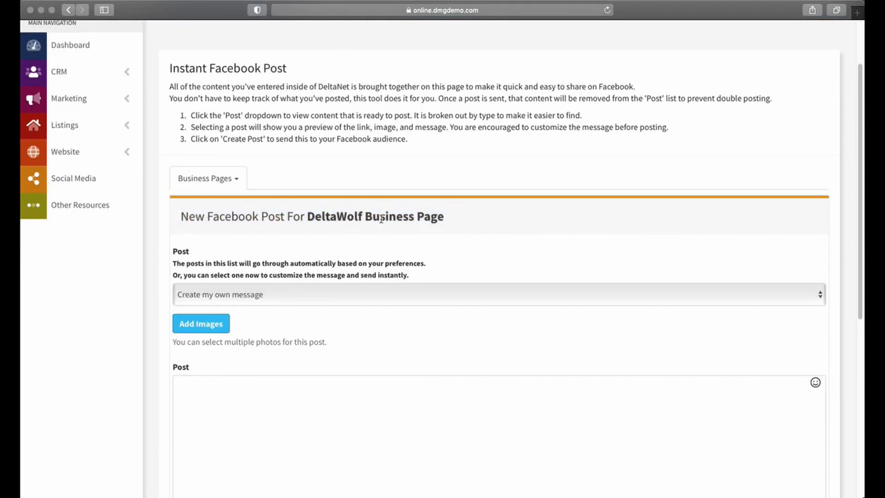
scroll(376, 255, "down", 5)
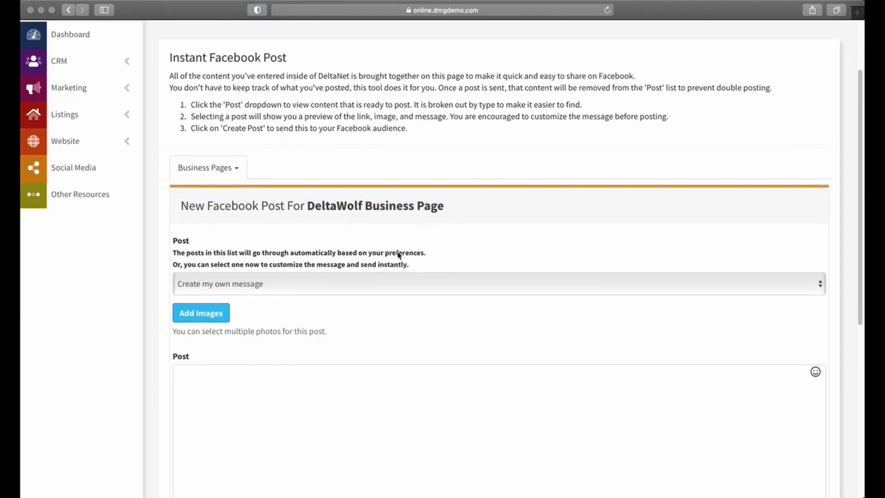
View the content choices for the post and the image file manager, and close it without inserting an image.
left_click(239, 196)
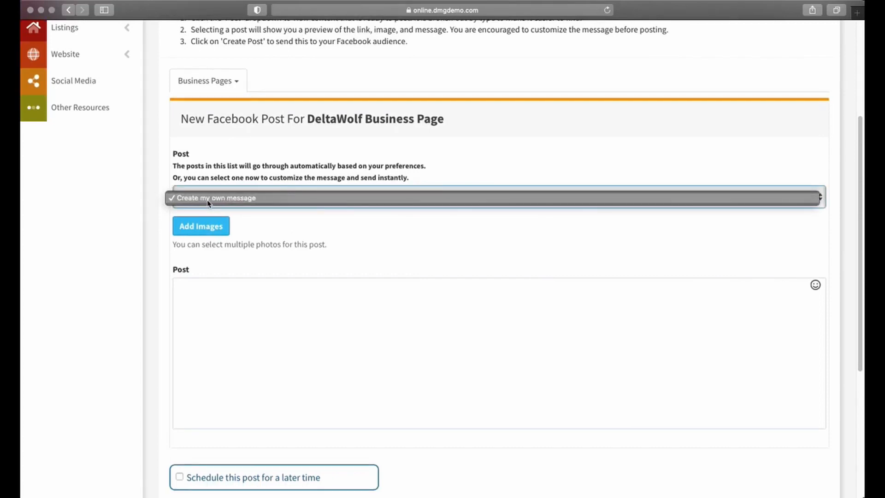
left_click(226, 203)
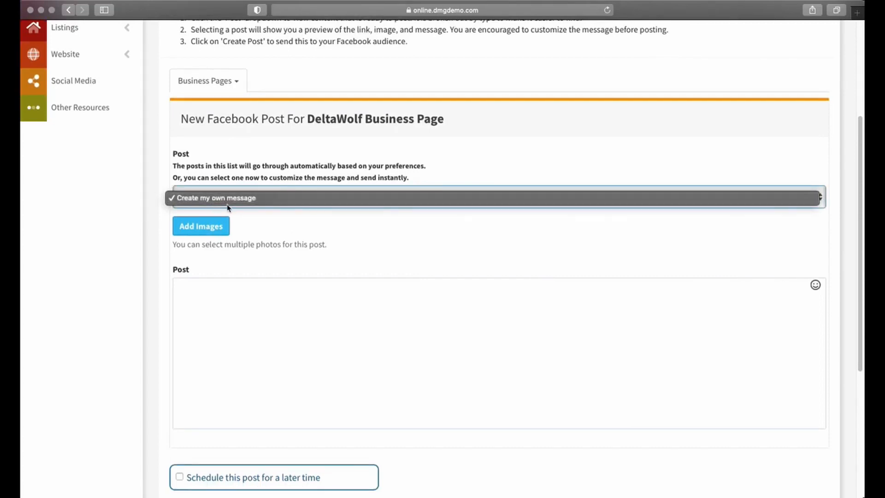
left_click(199, 234)
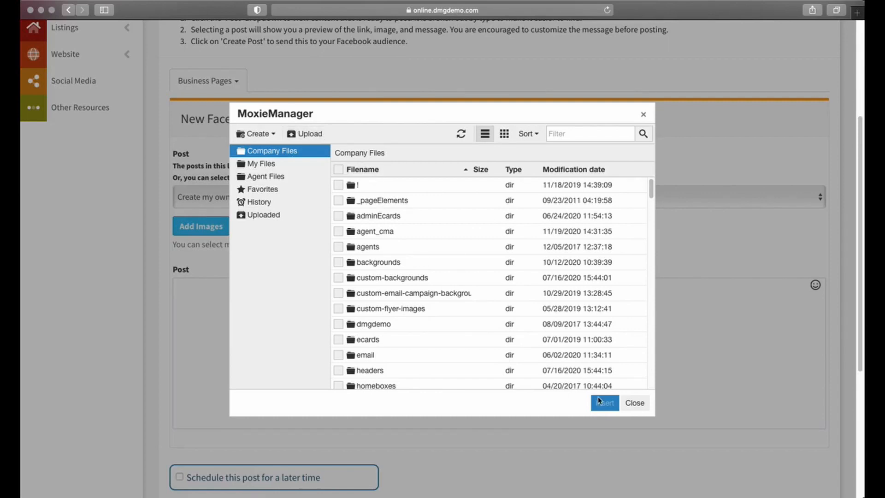
left_click(636, 403)
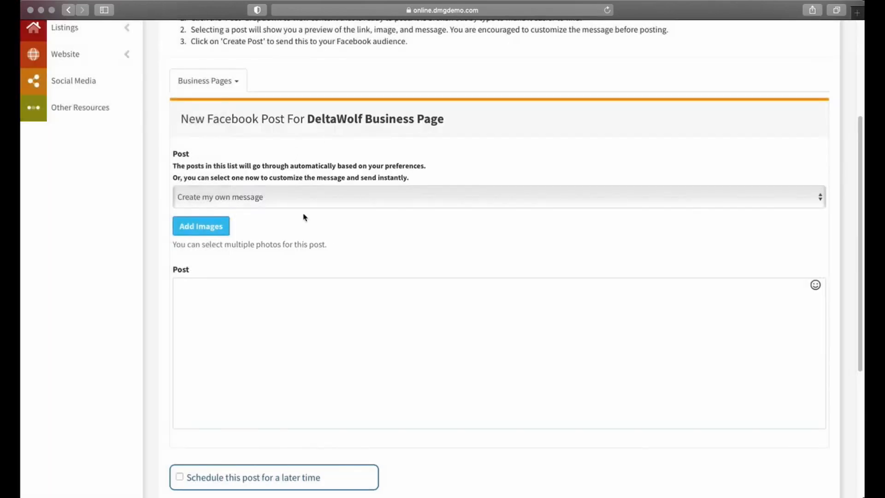
Write "This is my post content." as the Facebook post's message.
scroll(304, 217, "down", 3)
left_click(343, 260)
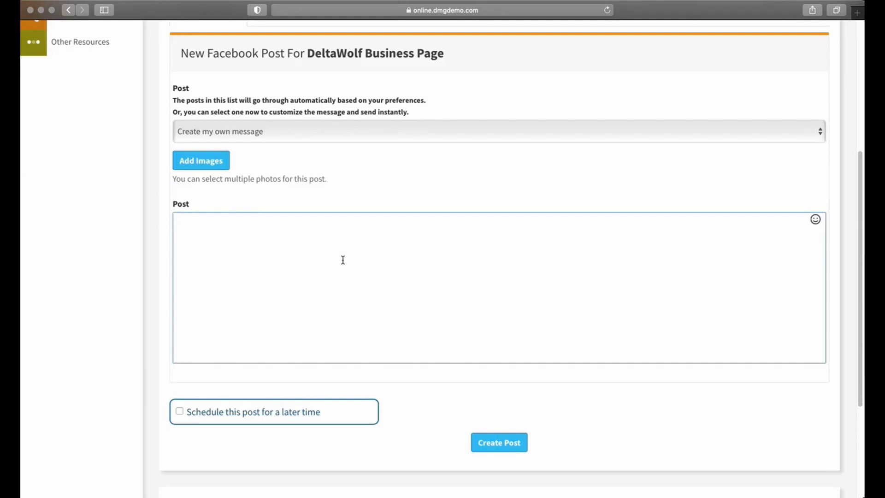
type("This is my post conetne")
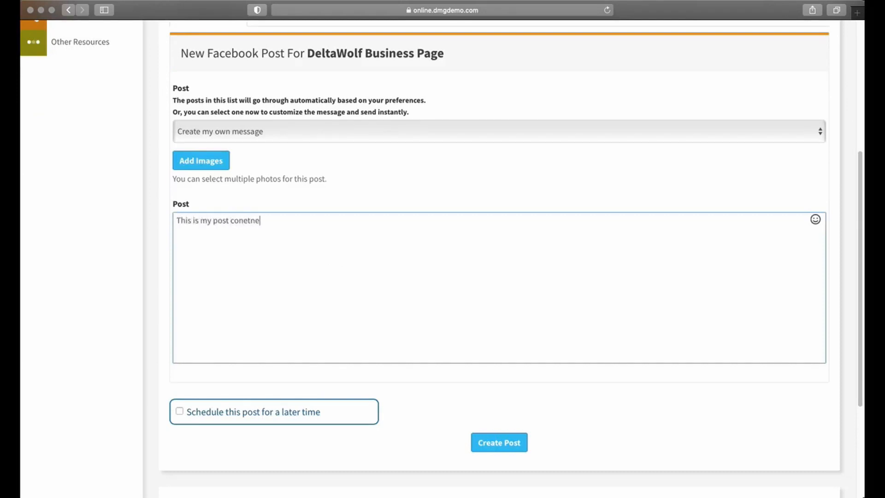
key("BackSpace")
key("BackSpace")
key("BackSpace")
key("BackSpace")
type("tent.")
Add six emojis after the message text, starting with heart eyes and ending with the kiss mark.
left_click(816, 220)
left_click(774, 264)
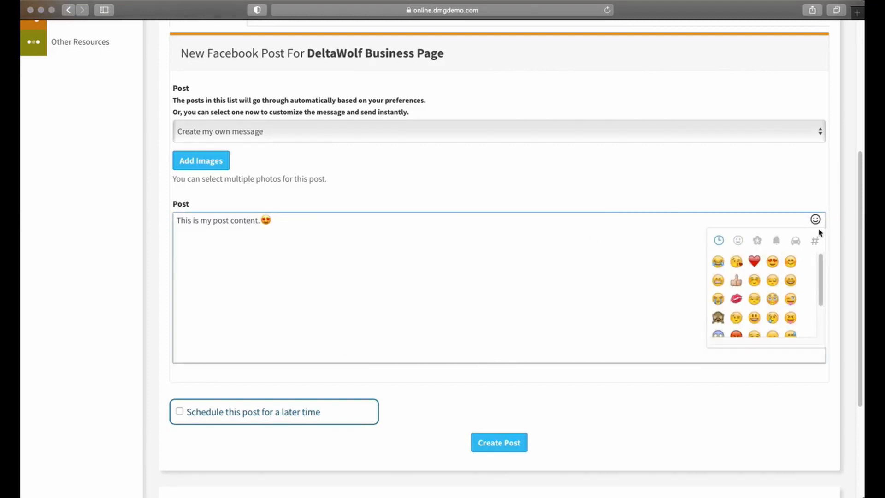
left_click(773, 299)
left_click(773, 318)
left_click(754, 318)
left_click(754, 299)
left_click(737, 299)
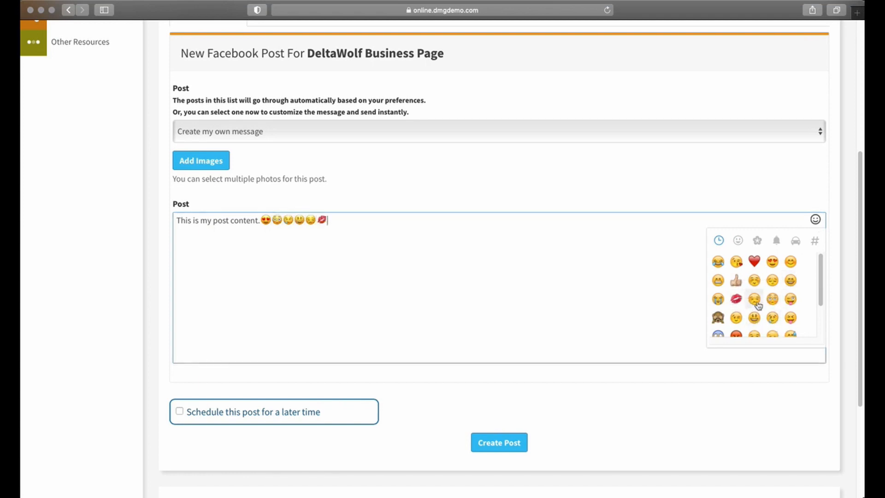
left_click(465, 246)
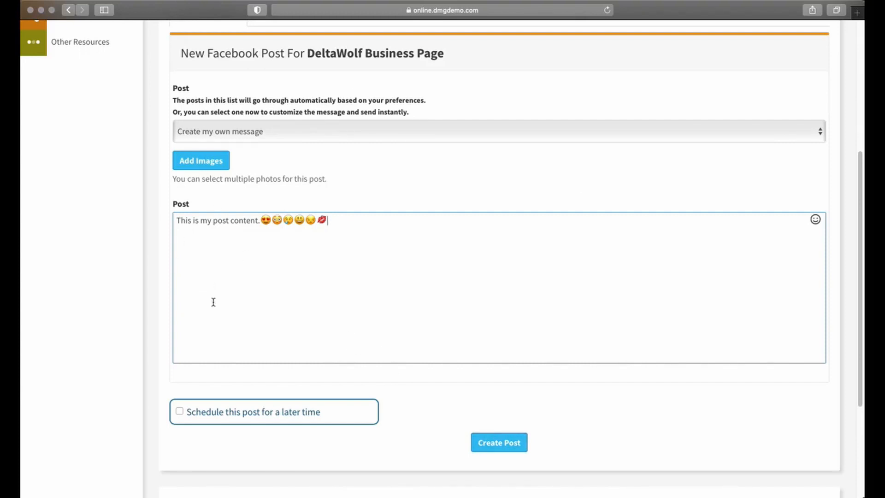
Turn on scheduling for a later time and set the post's date to January 6, 2021.
left_click(179, 411)
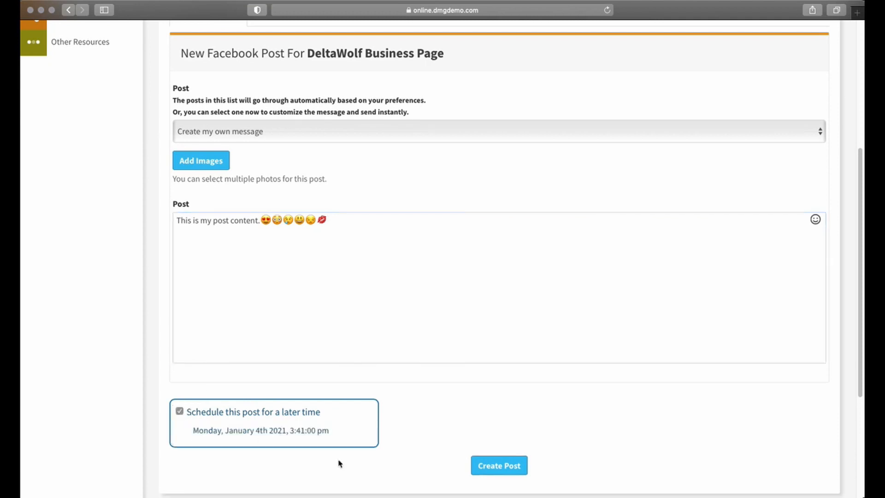
left_click(273, 430)
left_click(265, 297)
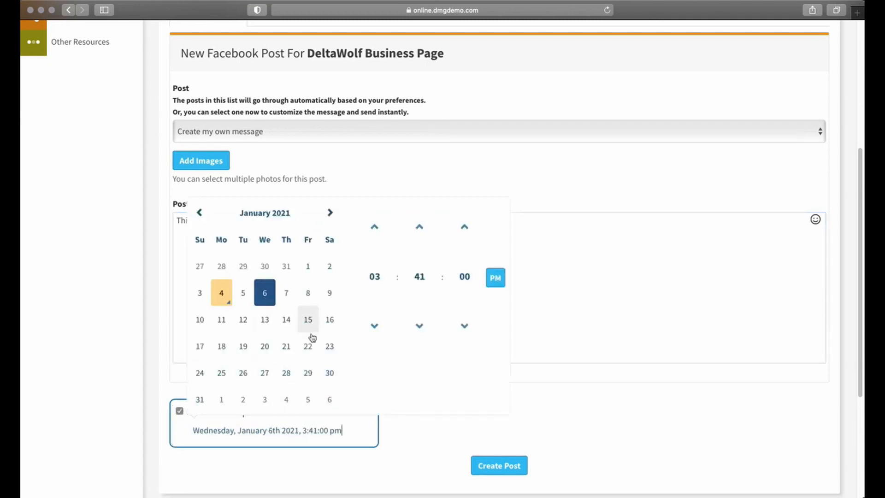
Set the scheduled time to 4:00 pm and create the post.
left_click(382, 230)
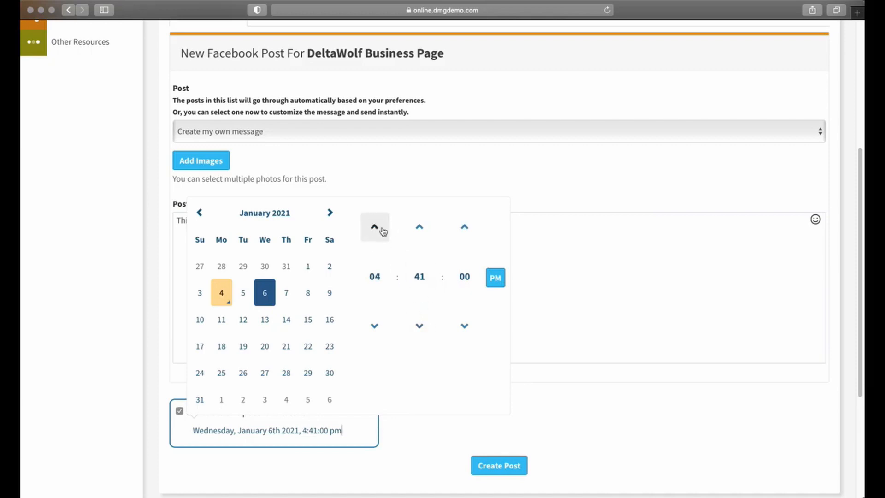
left_click(419, 228)
left_click(419, 228)
left_click(420, 228)
left_click(420, 228)
left_click(420, 228)
left_click(420, 228)
left_click(420, 228)
left_click(420, 228)
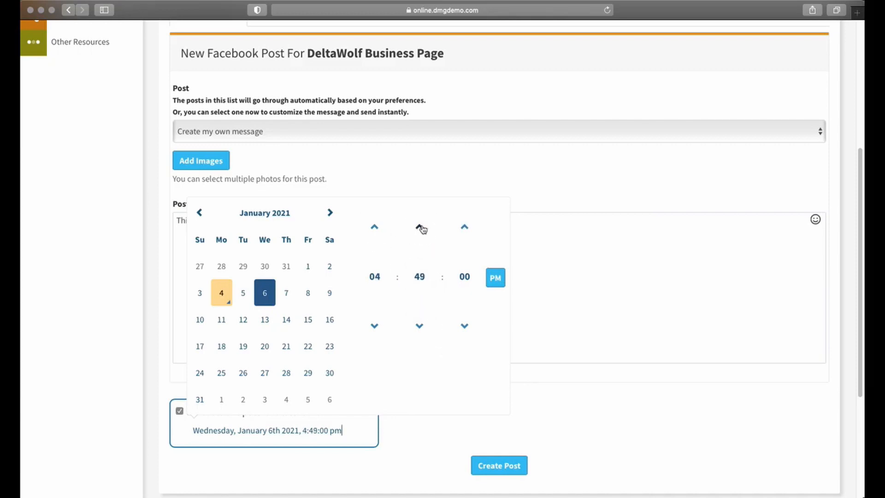
double_click(420, 228)
left_click(420, 228)
double_click(420, 227)
left_click(420, 228)
double_click(420, 228)
double_click(420, 227)
double_click(420, 228)
left_click(420, 326)
left_click(374, 332)
left_click(580, 317)
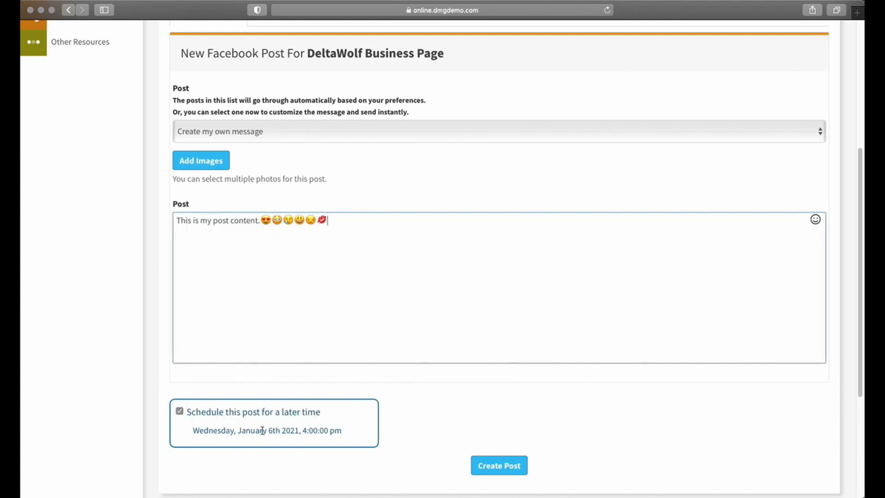
left_click(500, 466)
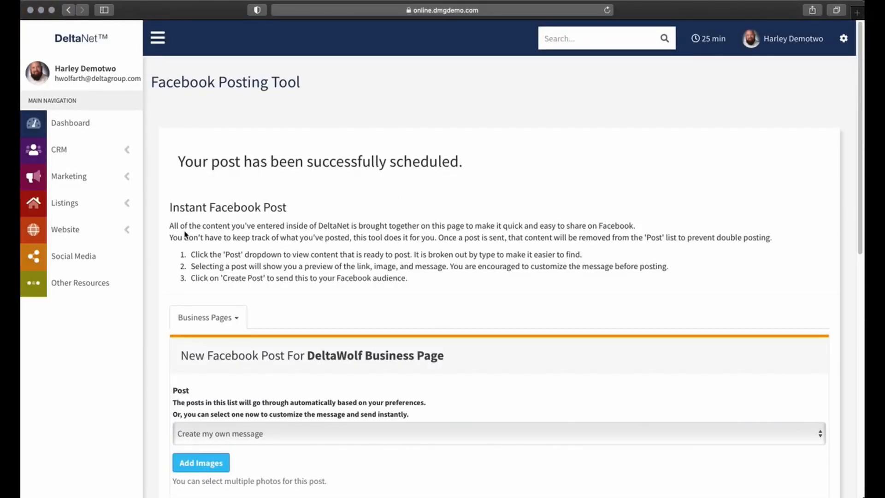
Examine the Scheduled Posts list and the actions available for the "This is my post content." post.
scroll(162, 230, "down", 10)
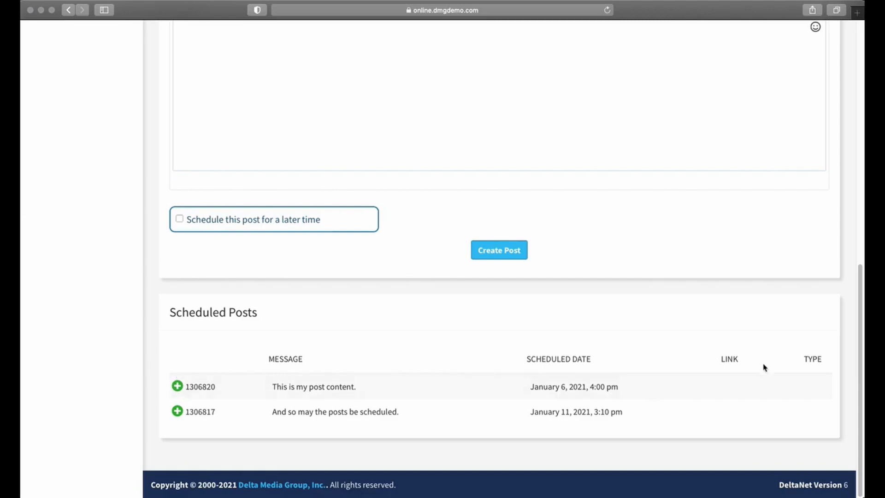
left_click(181, 386)
scroll(190, 384, "down", 1)
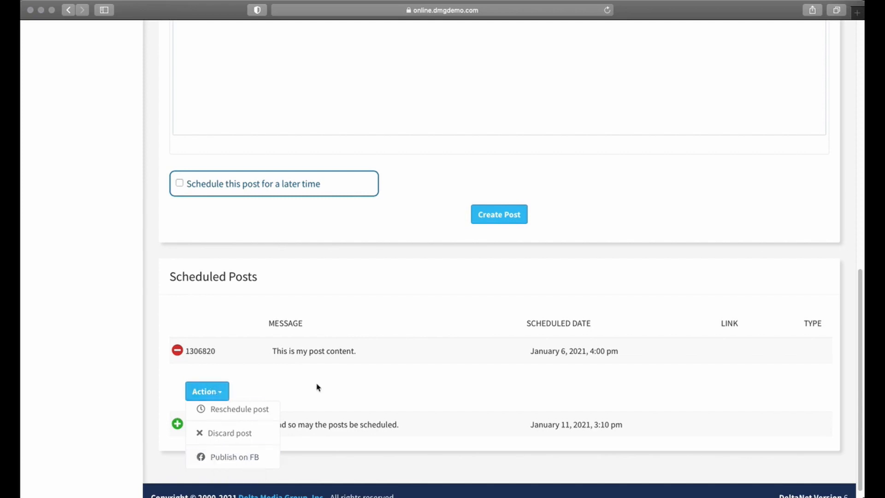
left_click(174, 352)
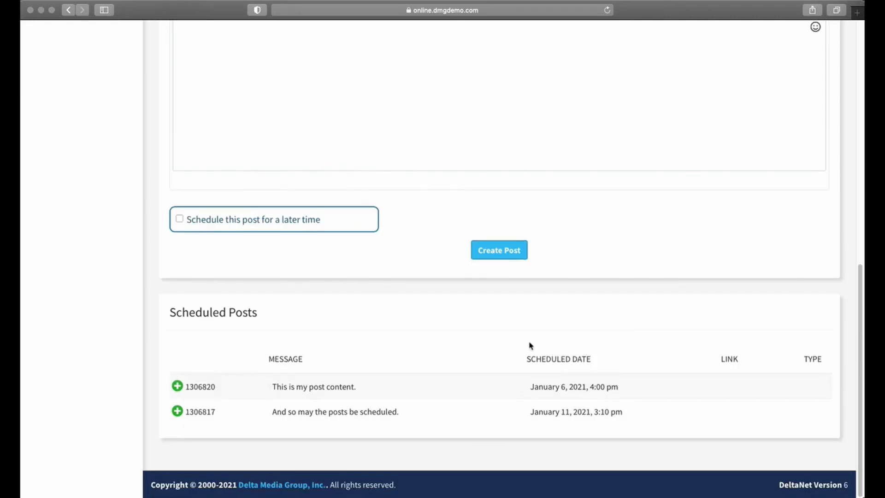
Return to the Social Media Posting Tool, view the post history and close it.
scroll(502, 351, "up", 10)
scroll(500, 350, "up", 2)
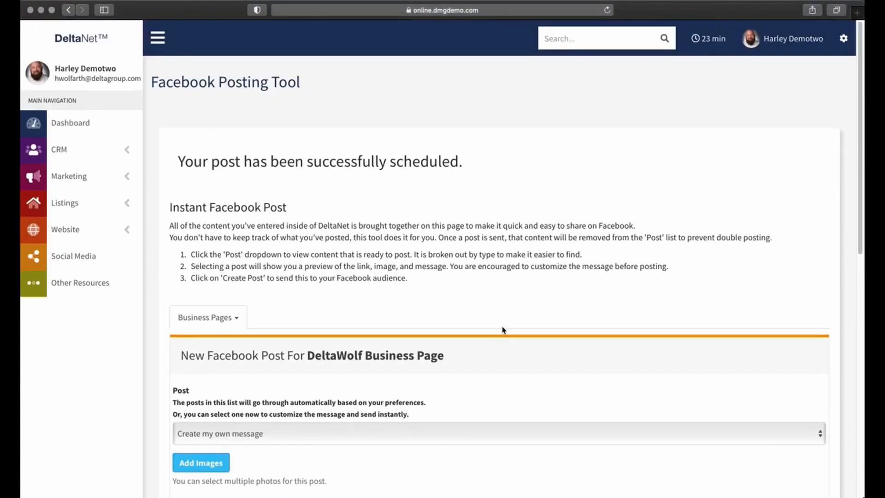
left_click(78, 257)
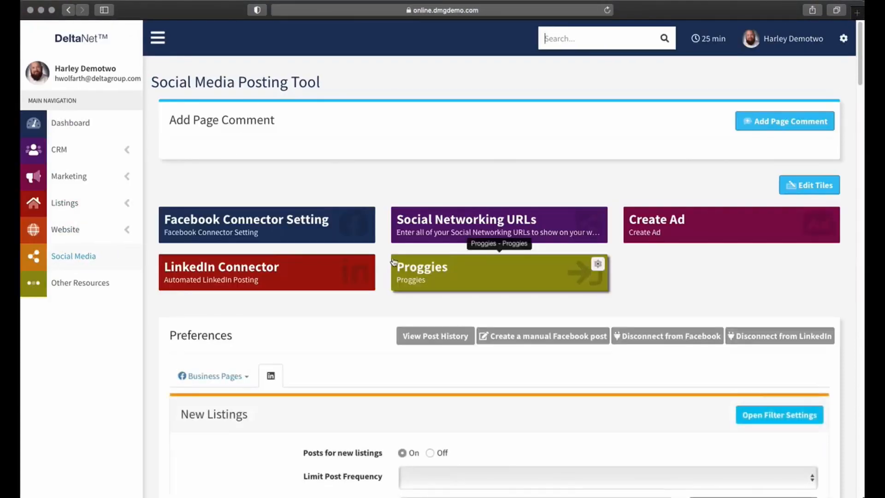
left_click(423, 341)
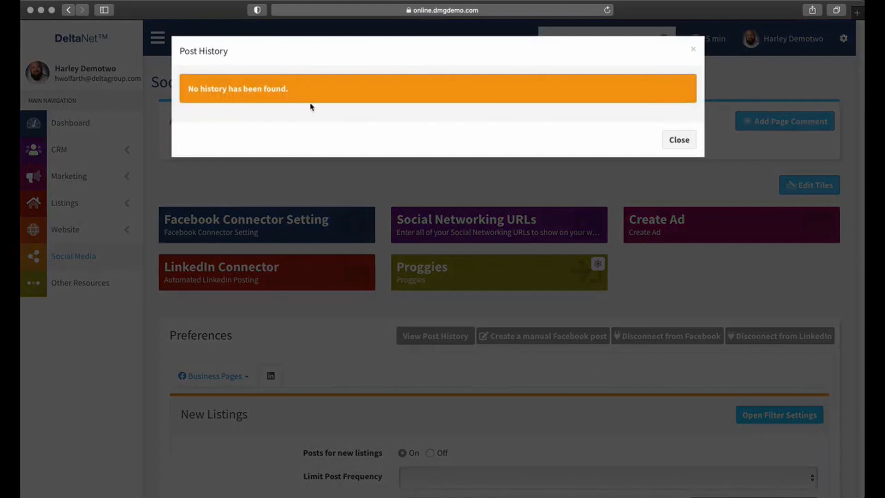
left_click(679, 140)
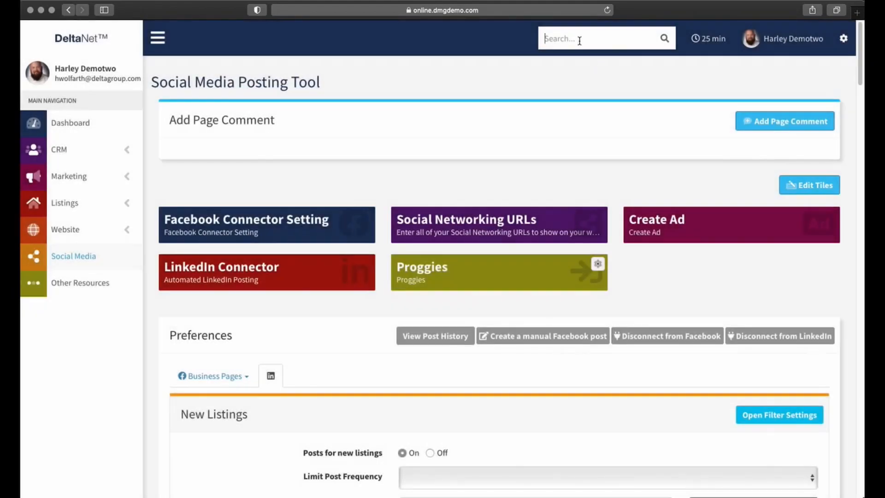
Search for another agent by name, open that agent's account and go to its Social Media Posting Tool.
left_click(579, 41)
type("josh end")
left_click(576, 164)
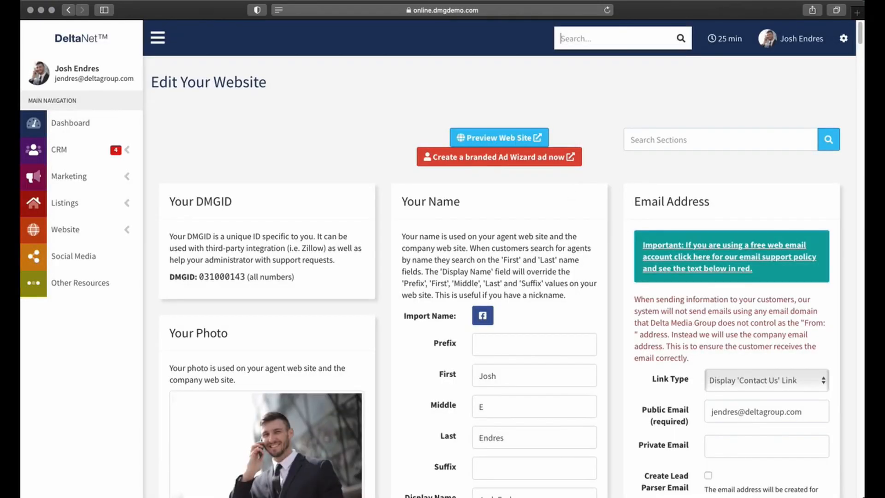
left_click(81, 254)
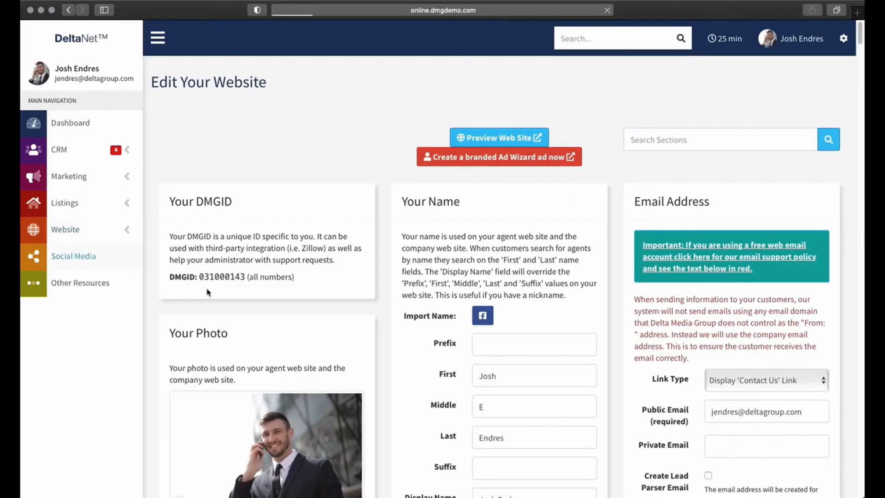
scroll(697, 295, "down", 5)
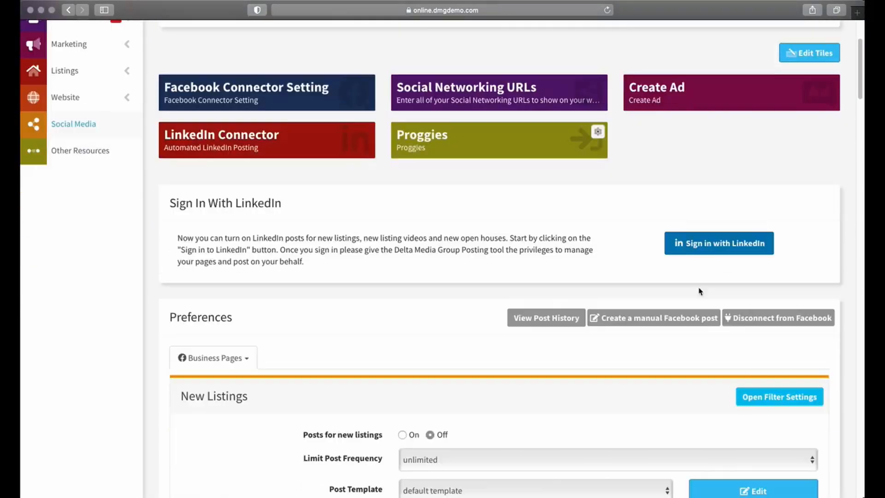
Open the agent's post history and look through the entries-per-page options and the paged list of posts.
left_click(547, 276)
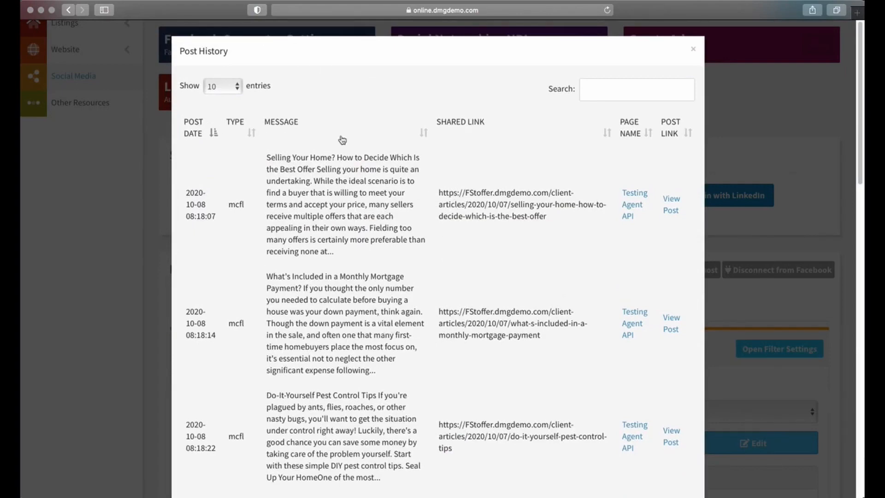
left_click(235, 87)
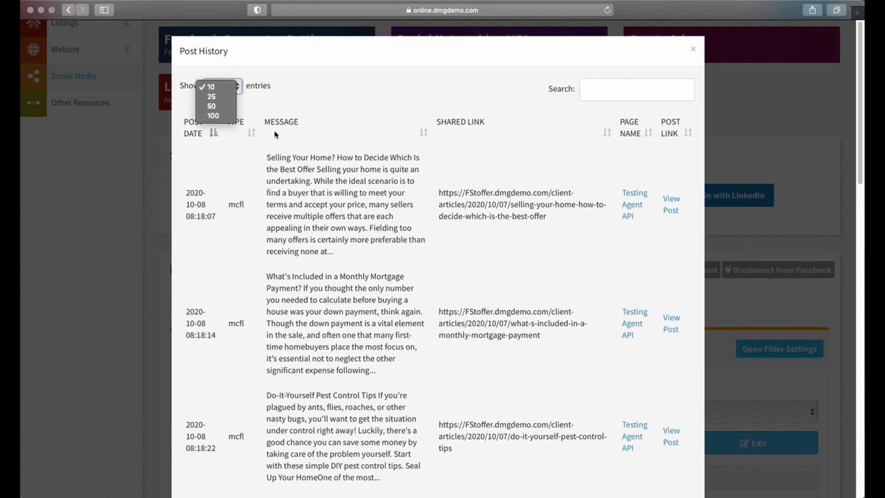
left_click(293, 89)
scroll(380, 267, "down", 20)
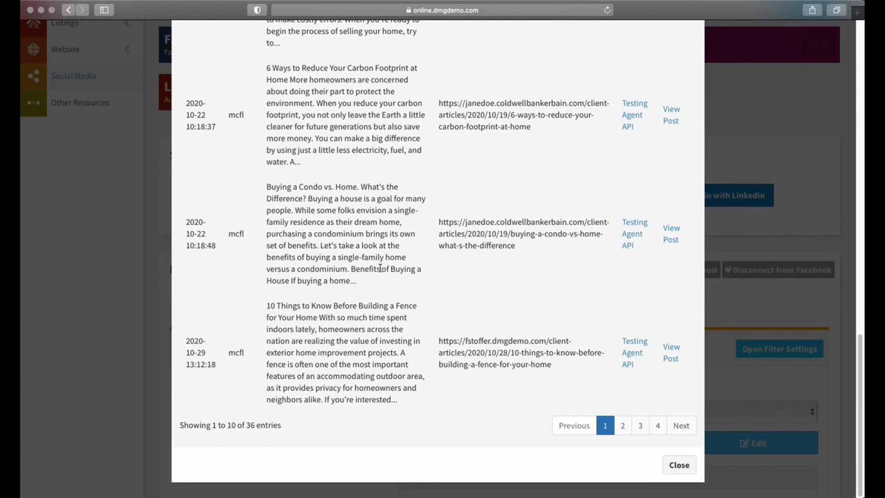
left_click(624, 427)
left_click(605, 427)
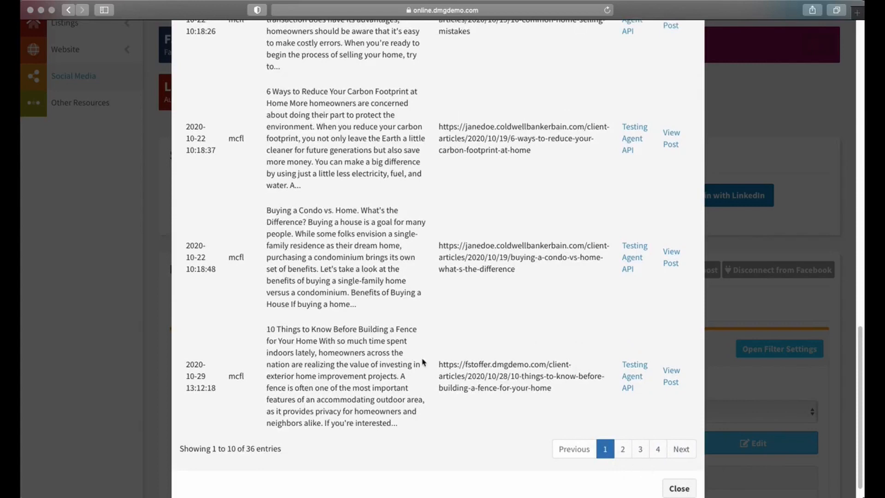
scroll(423, 363, "up", 20)
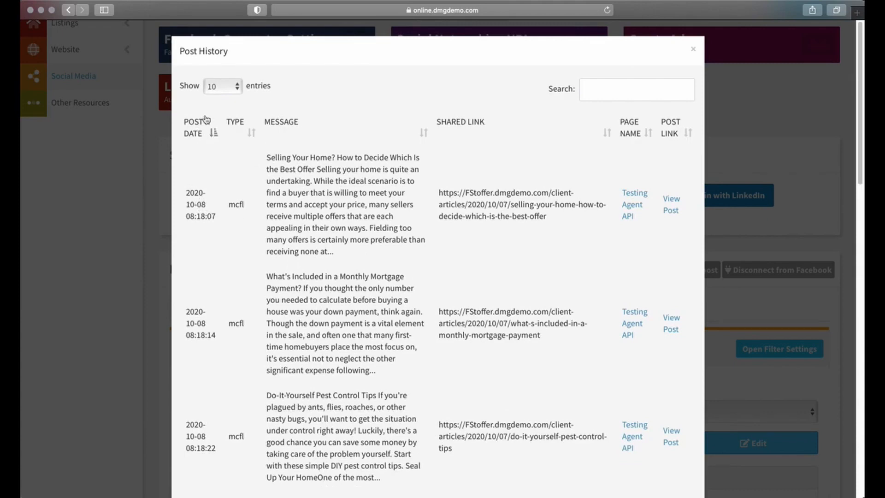
Sort the post history by newest post date, examine the top entry's type, message and shared link, and close the history.
left_click(212, 133)
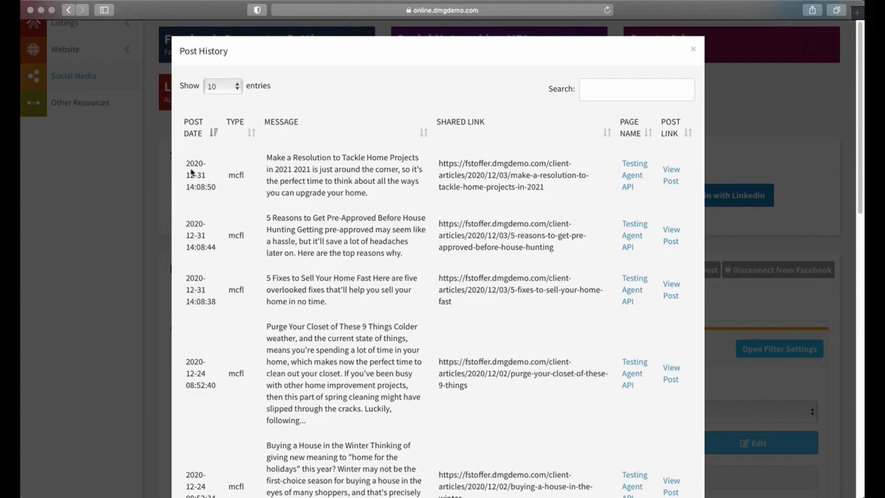
double_click(237, 175)
left_click_drag(267, 157, 395, 197)
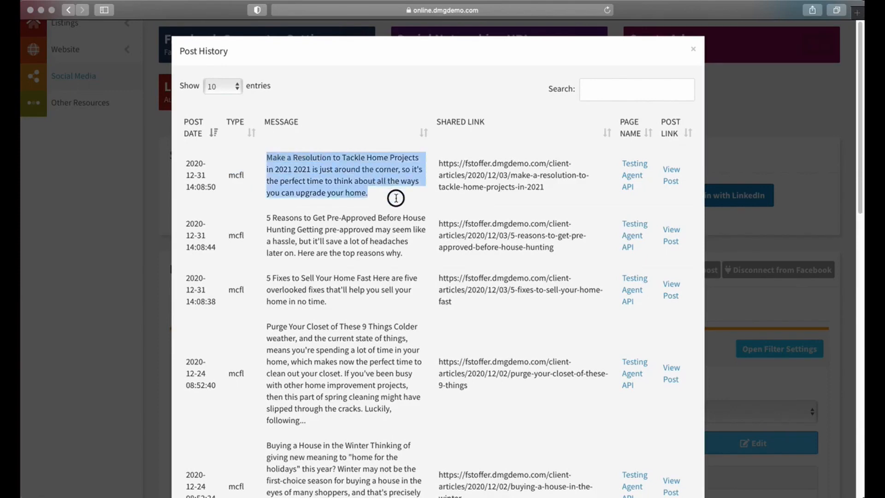
left_click_drag(439, 161, 555, 185)
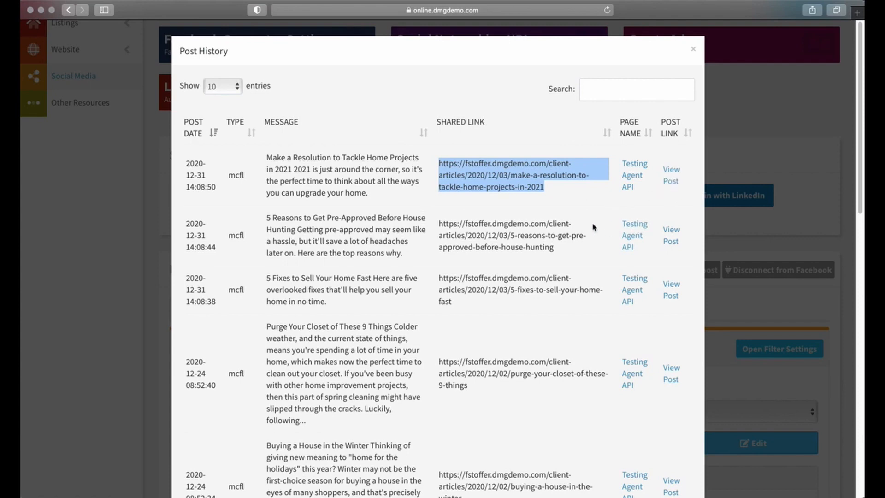
left_click(695, 50)
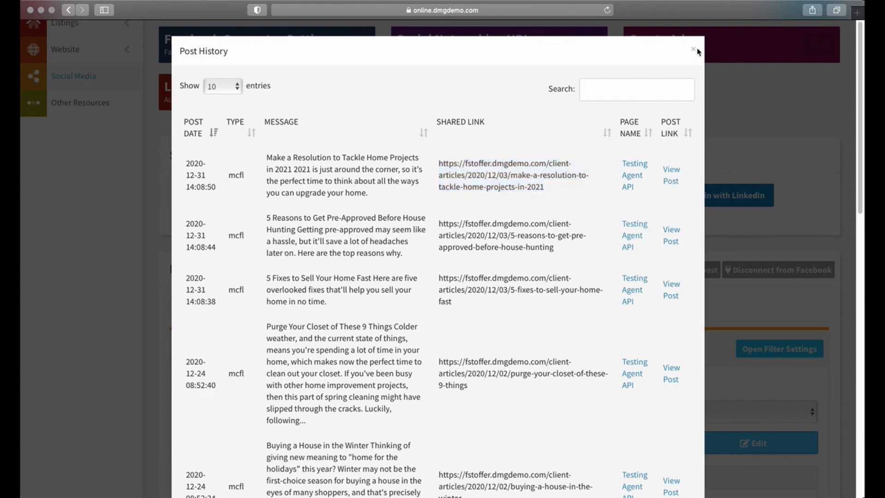
left_click(693, 49)
scroll(463, 305, "up", 3)
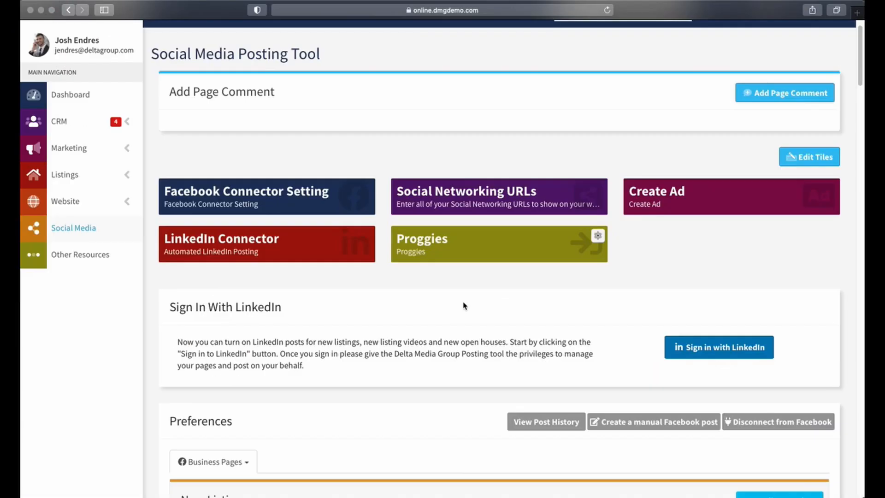
scroll(644, 285, "up", 1)
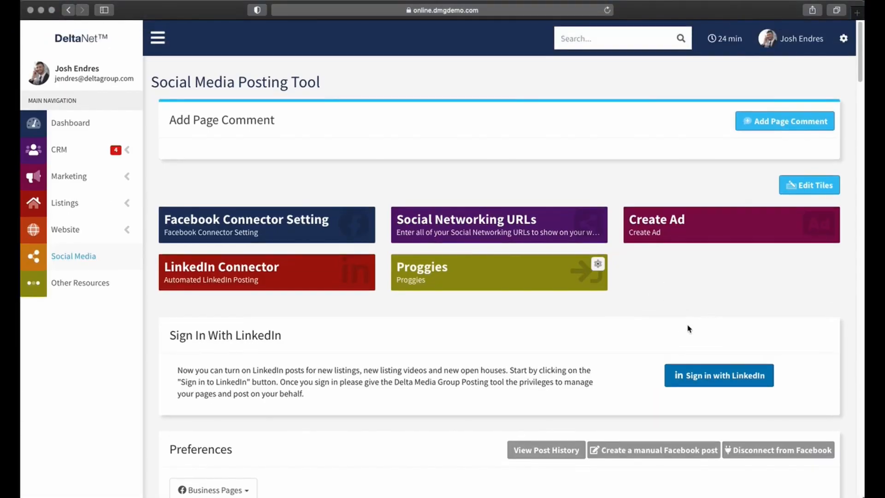
scroll(415, 389, "down", 3)
scroll(431, 389, "up", 3)
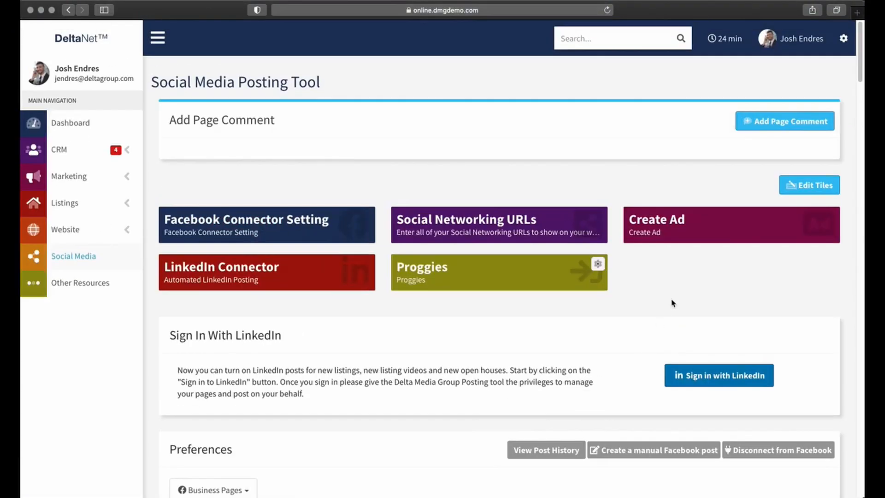